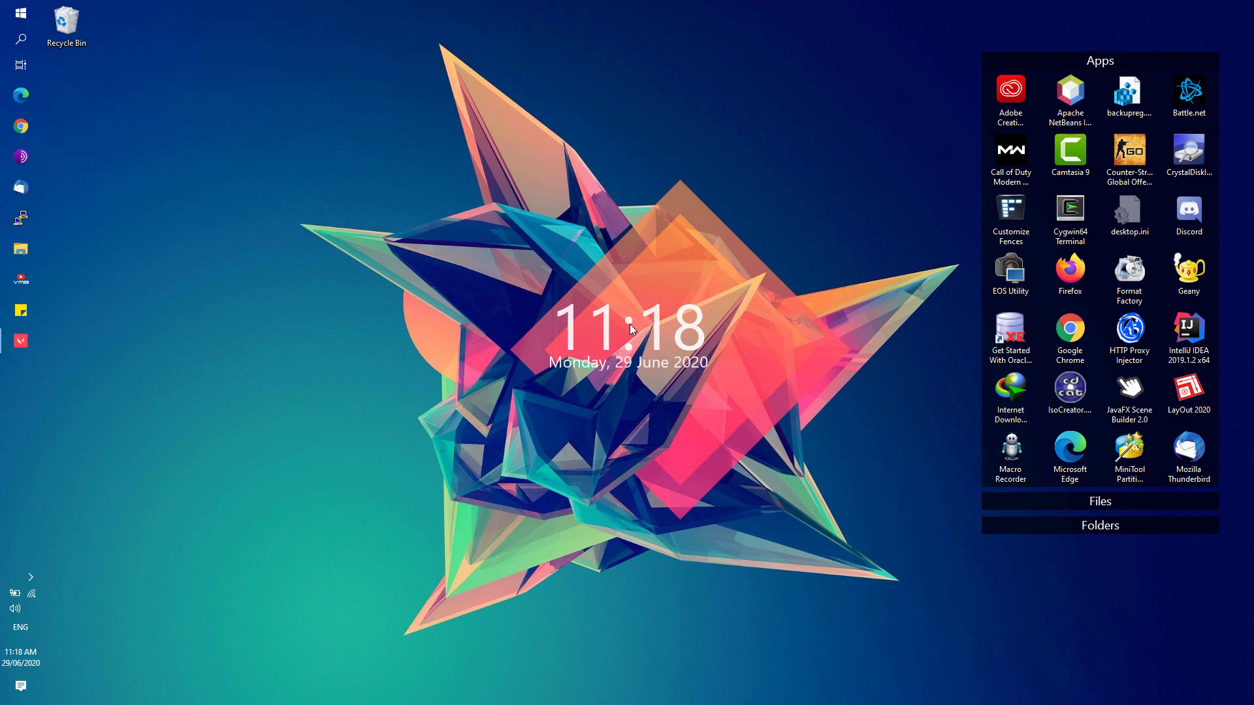
# Switch to Valorant, open its settings, look at the general options, and bring up the video graphics quality options.
pyautogui.click(21, 340)
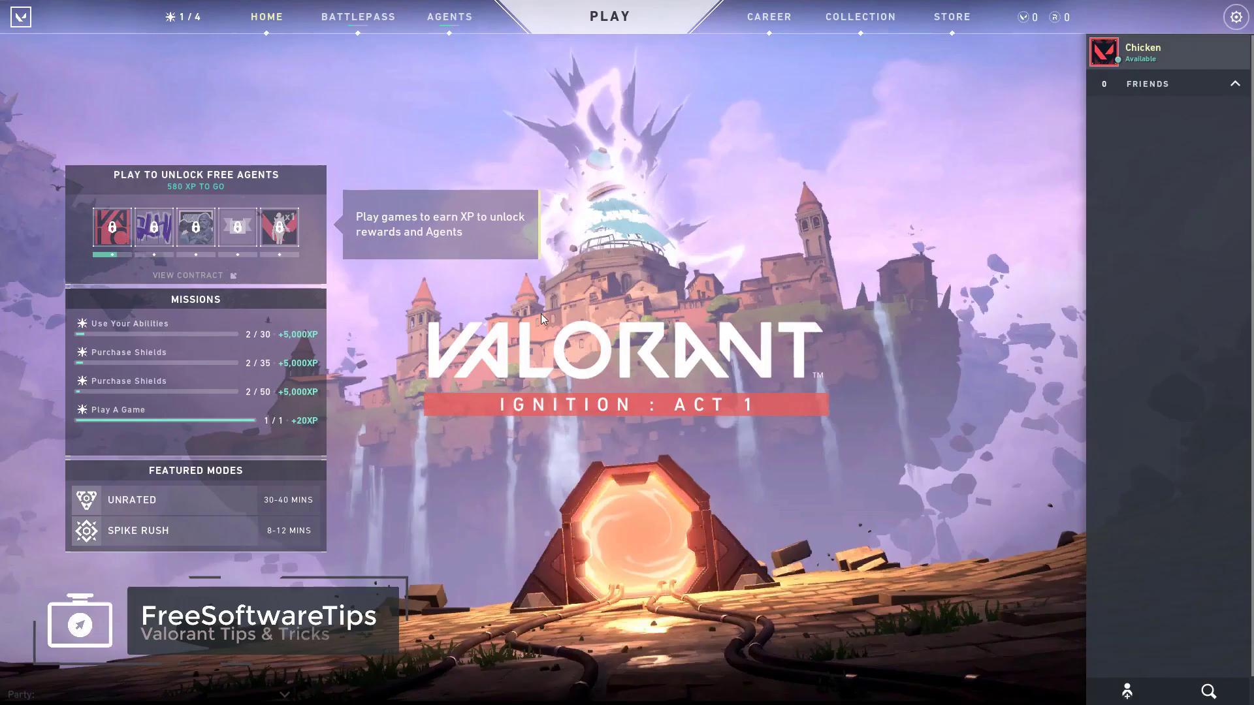
pyautogui.click(1236, 18)
pyautogui.click(622, 286)
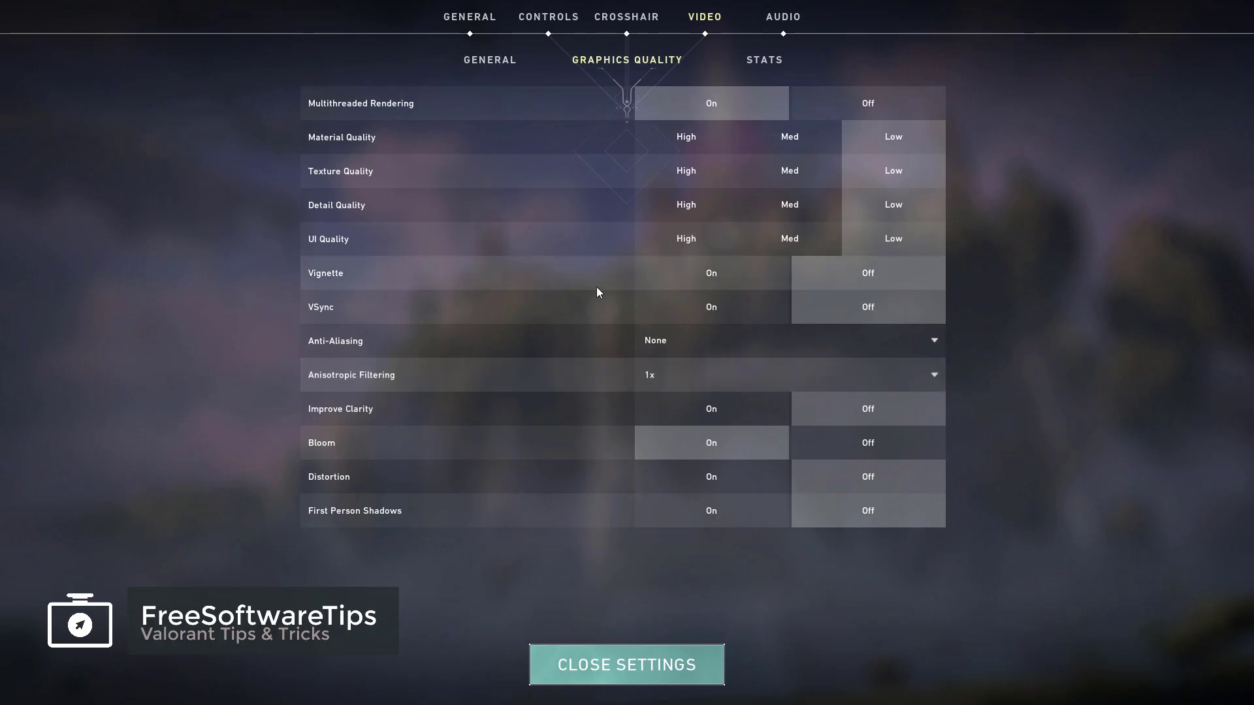
pyautogui.click(485, 38)
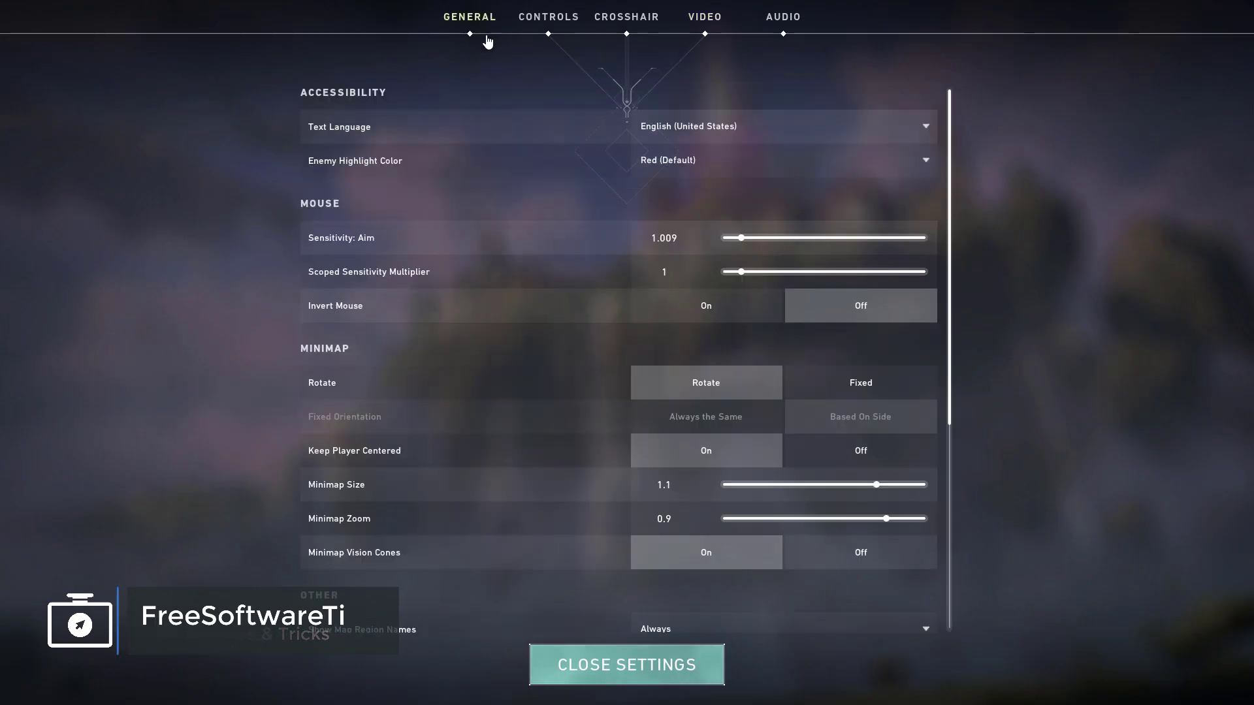
pyautogui.click(714, 33)
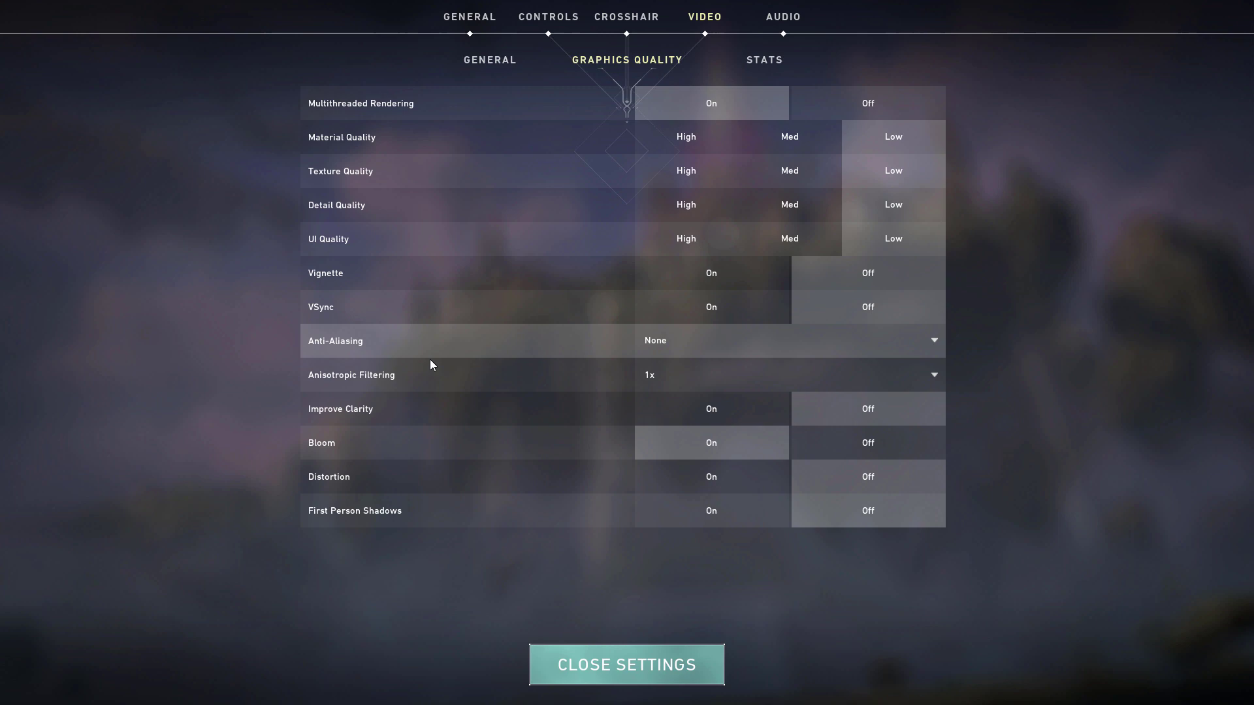
# Set Anti-Aliasing to None, Anisotropic Filtering to 1x and Improve Clarity to Off, closing the game settings.
pyautogui.click(664, 337)
pyautogui.click(667, 362)
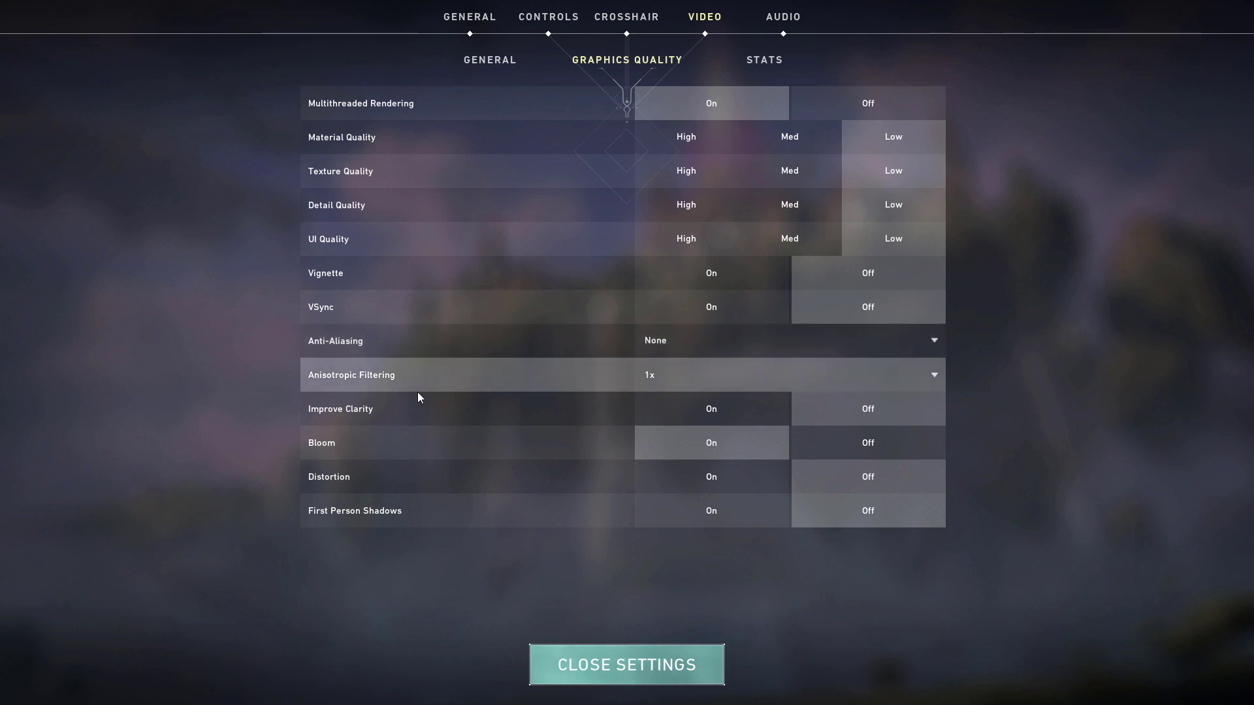
pyautogui.click(679, 378)
pyautogui.click(658, 400)
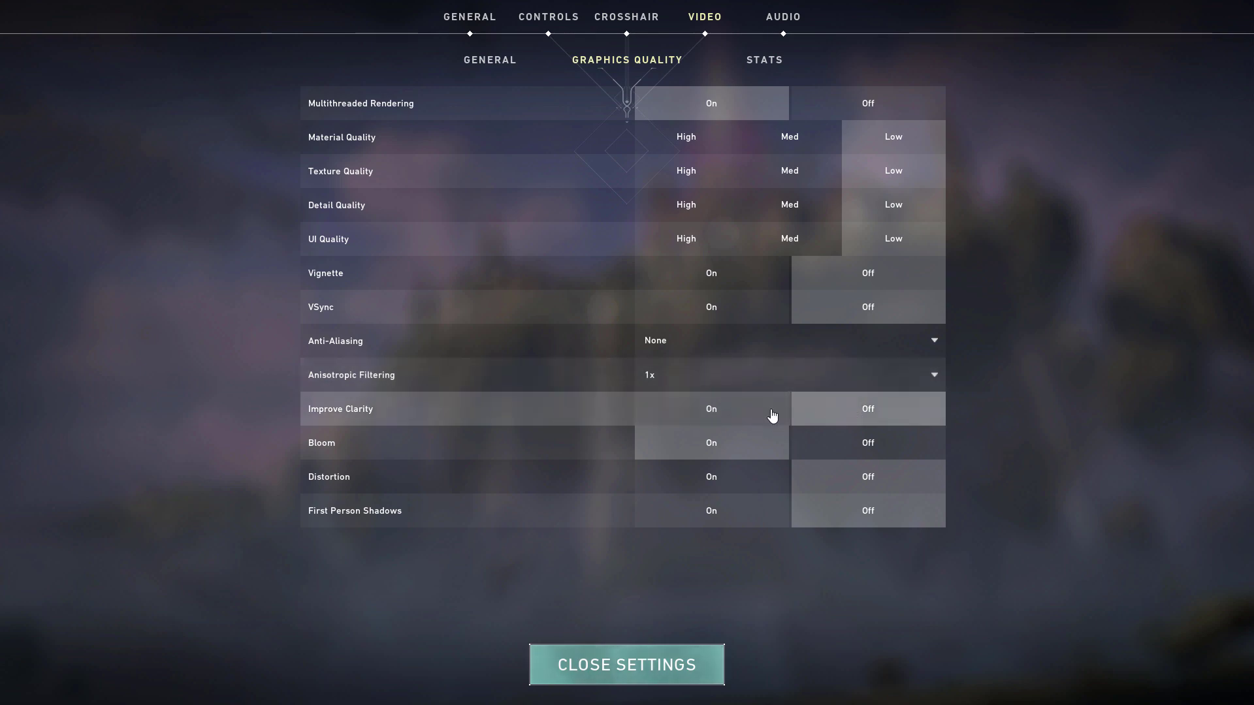
pyautogui.click(816, 412)
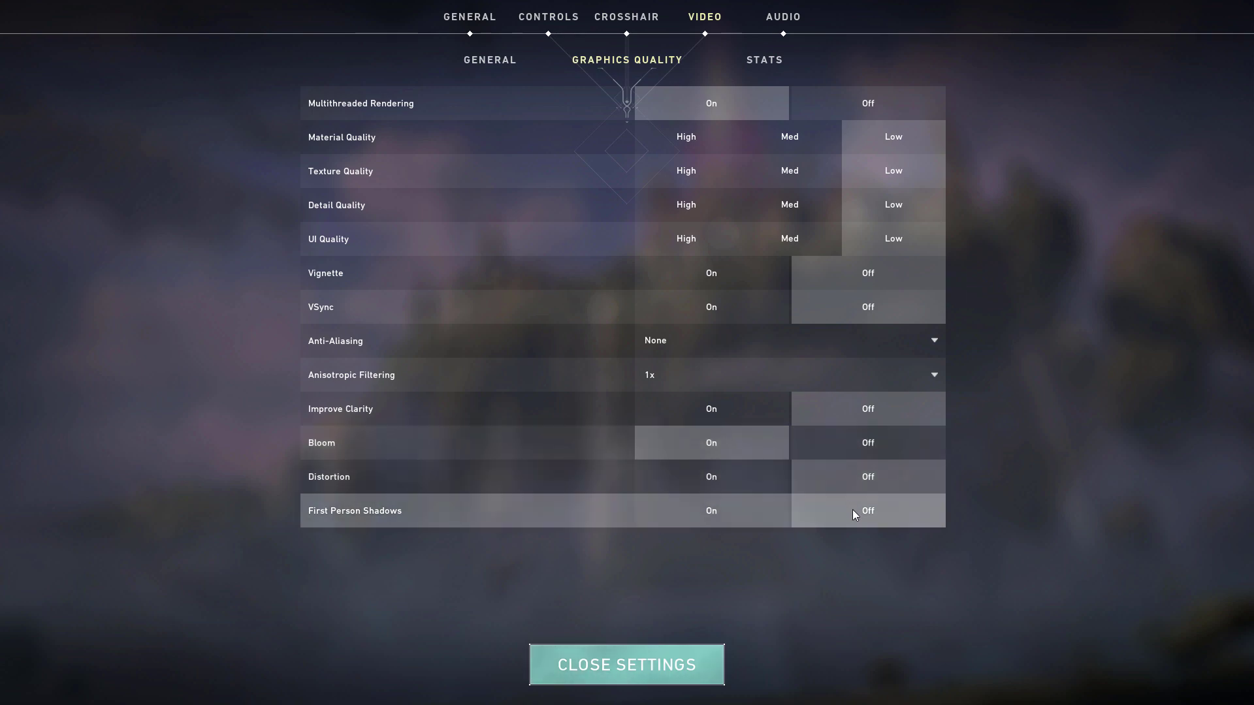
pyautogui.click(661, 669)
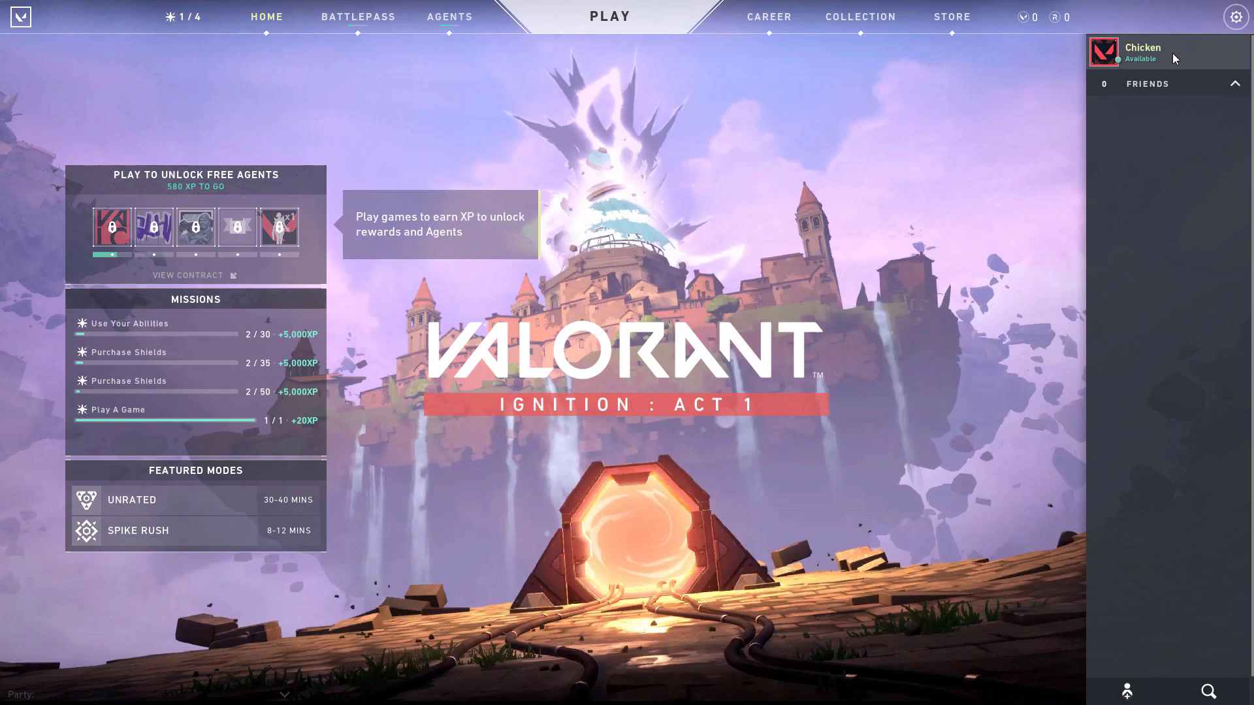
# Go to the Windows desktop and open the Graphics settings page within the system's Display settings.
pyautogui.press('super+d')
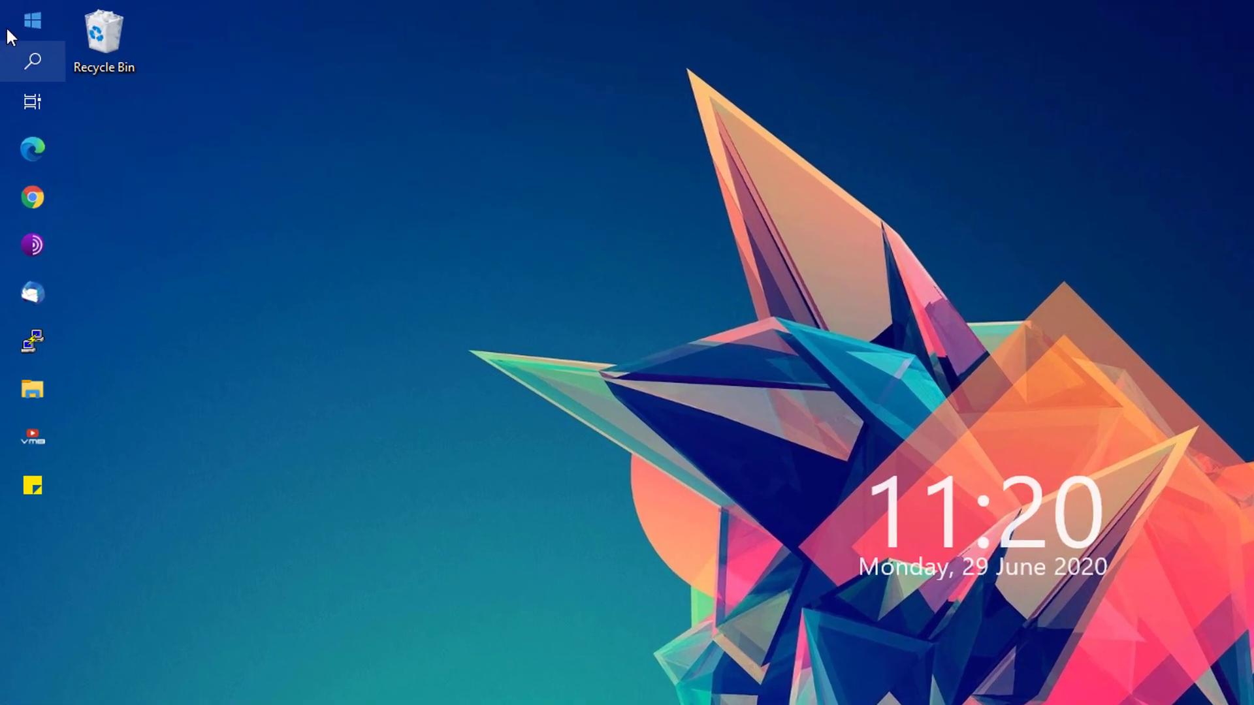
pyautogui.click(8, 19)
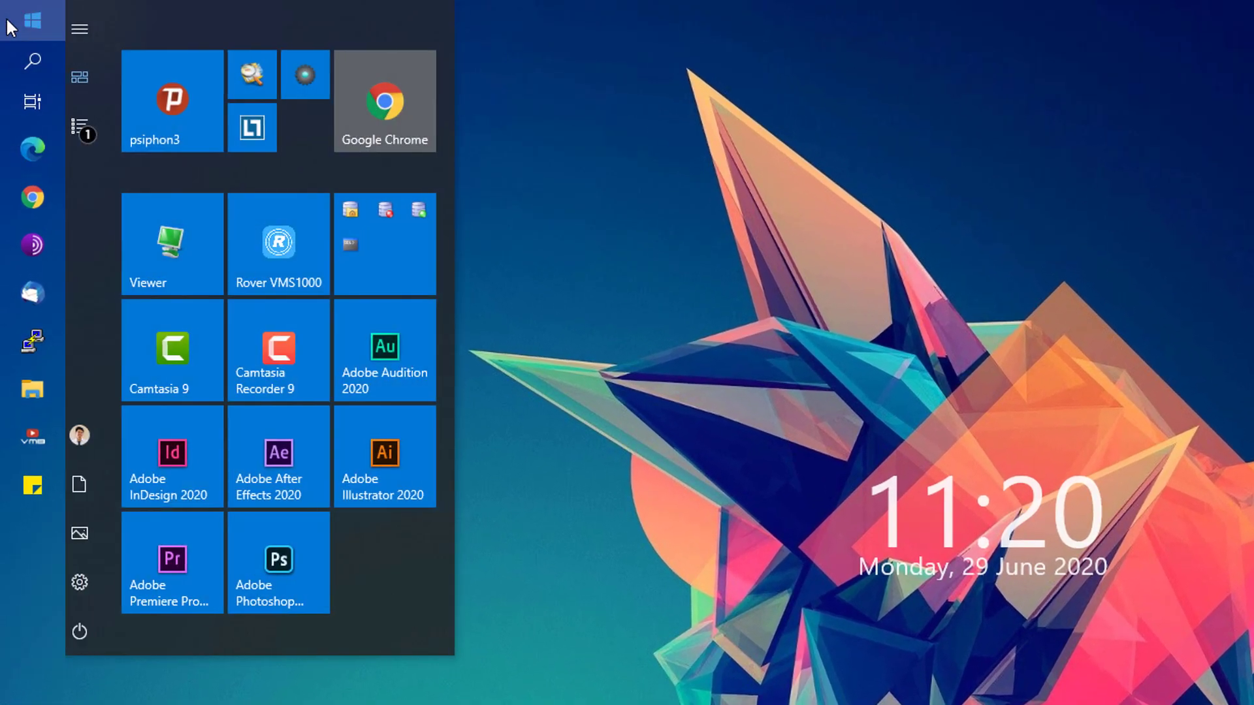
pyautogui.click(7, 19)
pyautogui.click(7, 19)
pyautogui.write('displ')
pyautogui.press('Return')
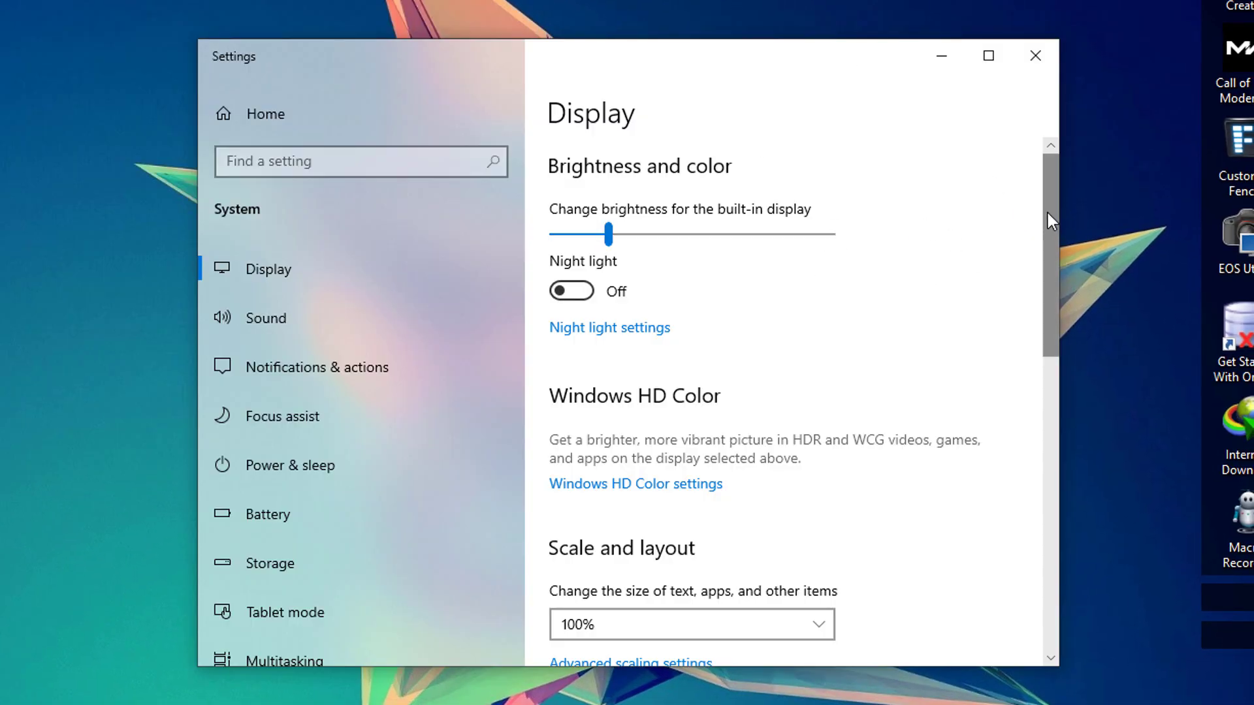
pyautogui.moveTo(1050, 232); pyautogui.dragTo(1019, 523)
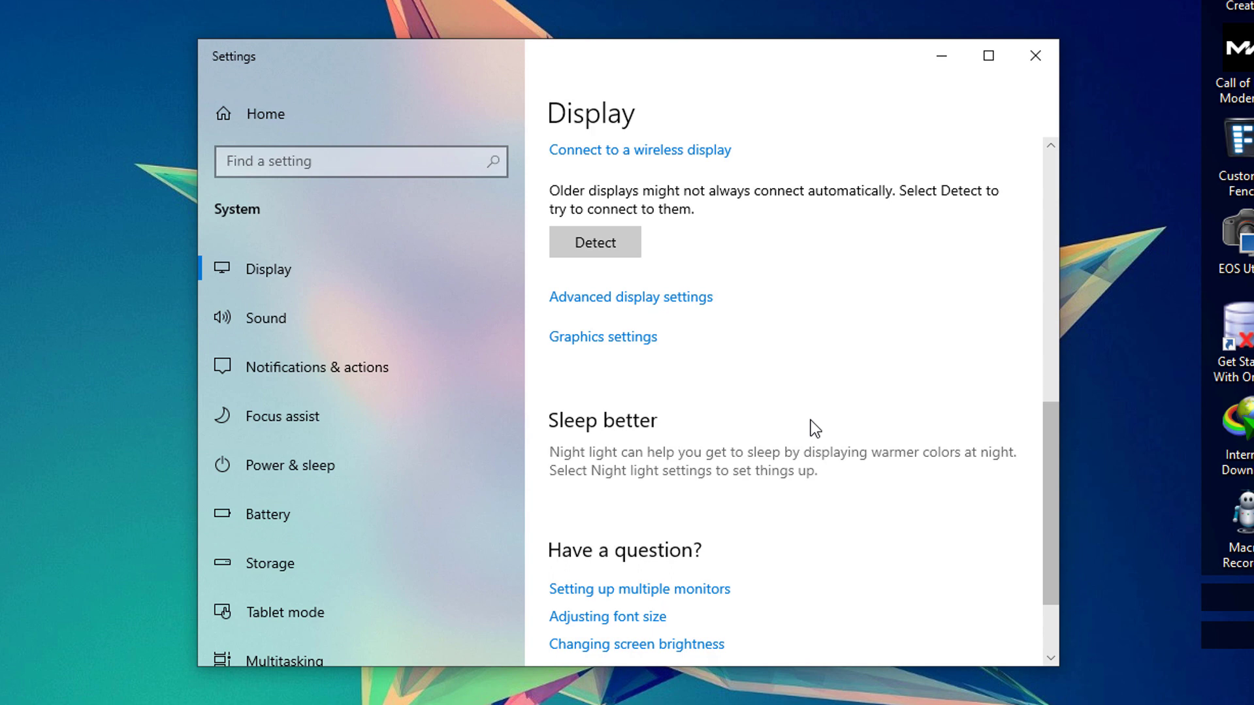
pyautogui.click(598, 338)
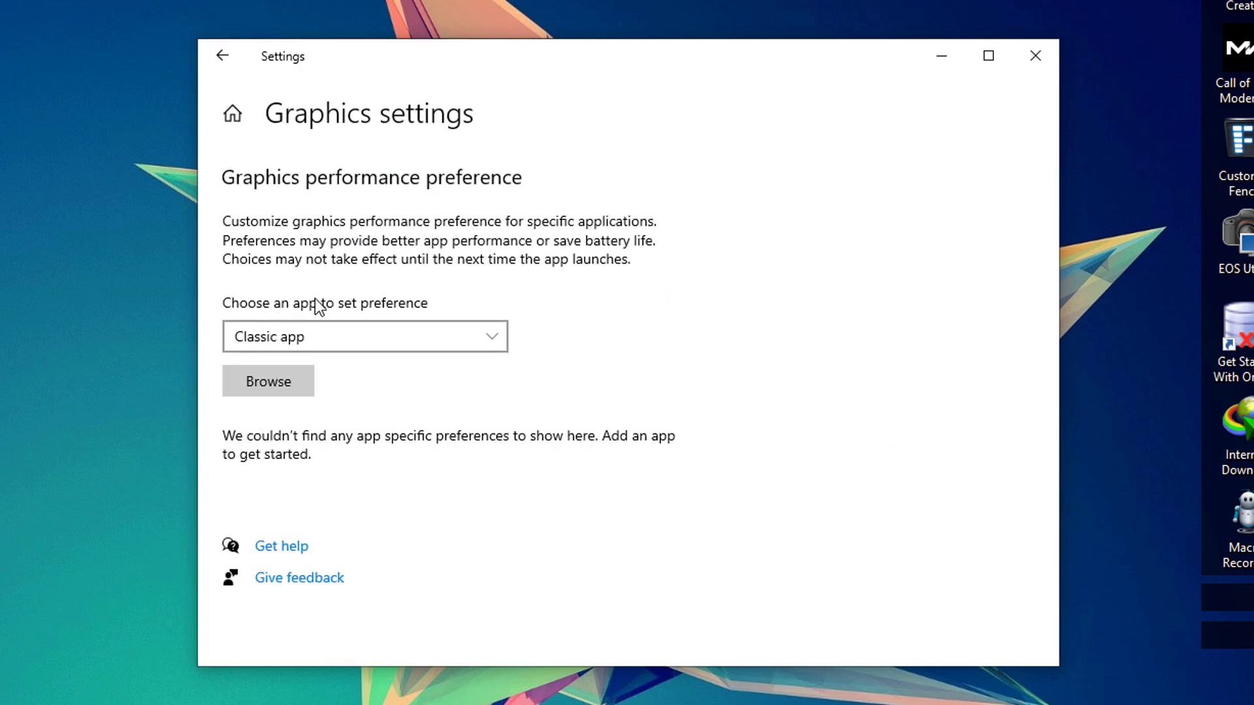
# Add VALORANT.exe from D:\Games\Riot Games\VALORANT\live as a classic app with its own graphics performance preference.
pyautogui.click(277, 387)
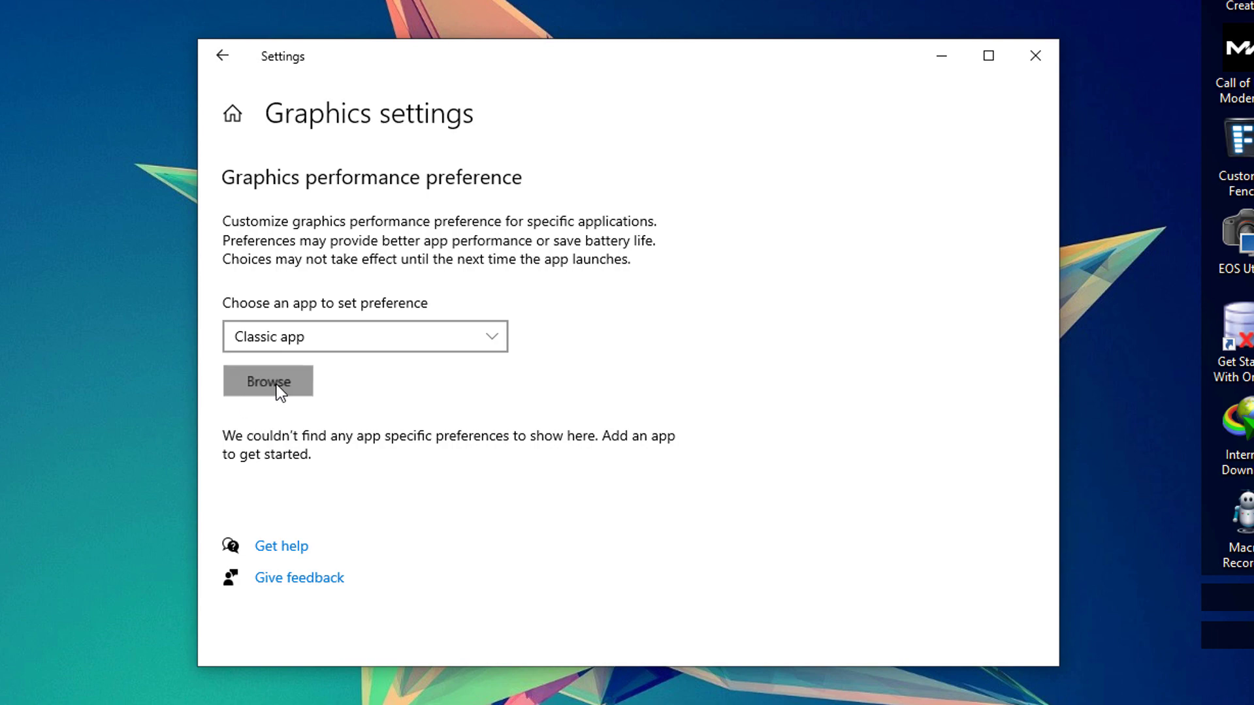
pyautogui.doubleClick(854, 451)
pyautogui.doubleClick(439, 288)
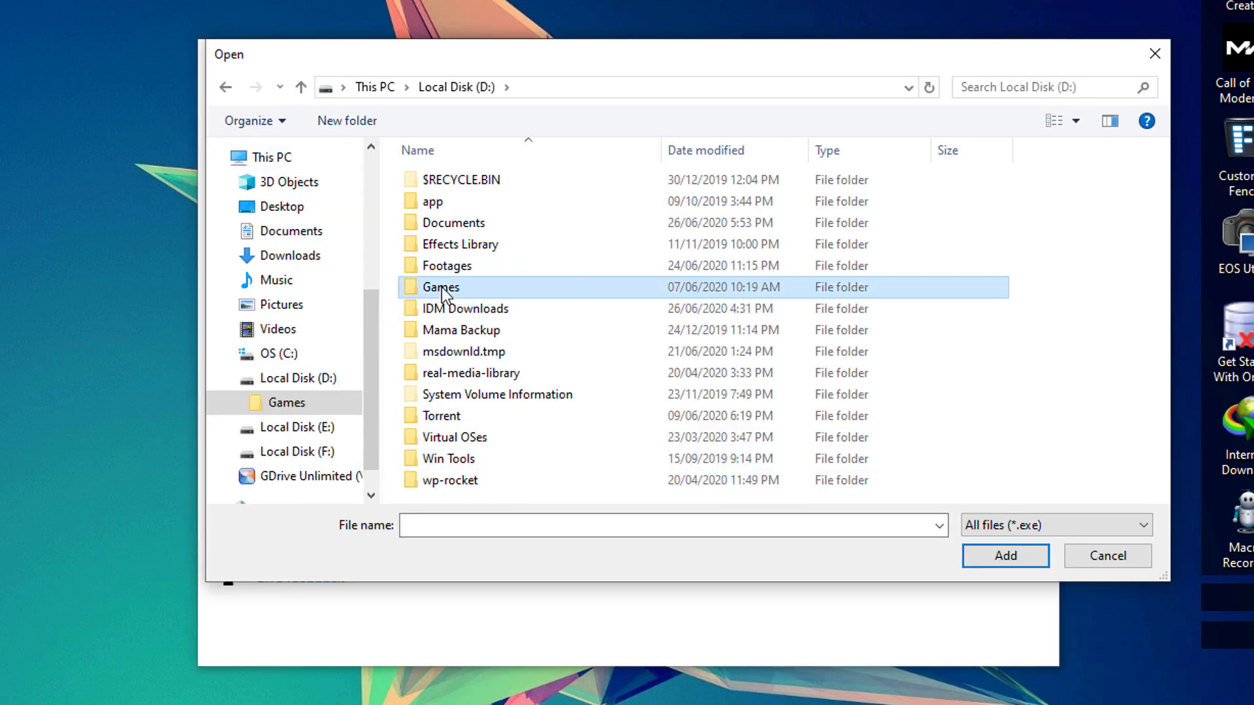
pyautogui.doubleClick(461, 267)
pyautogui.click(483, 202)
pyautogui.doubleClick(484, 196)
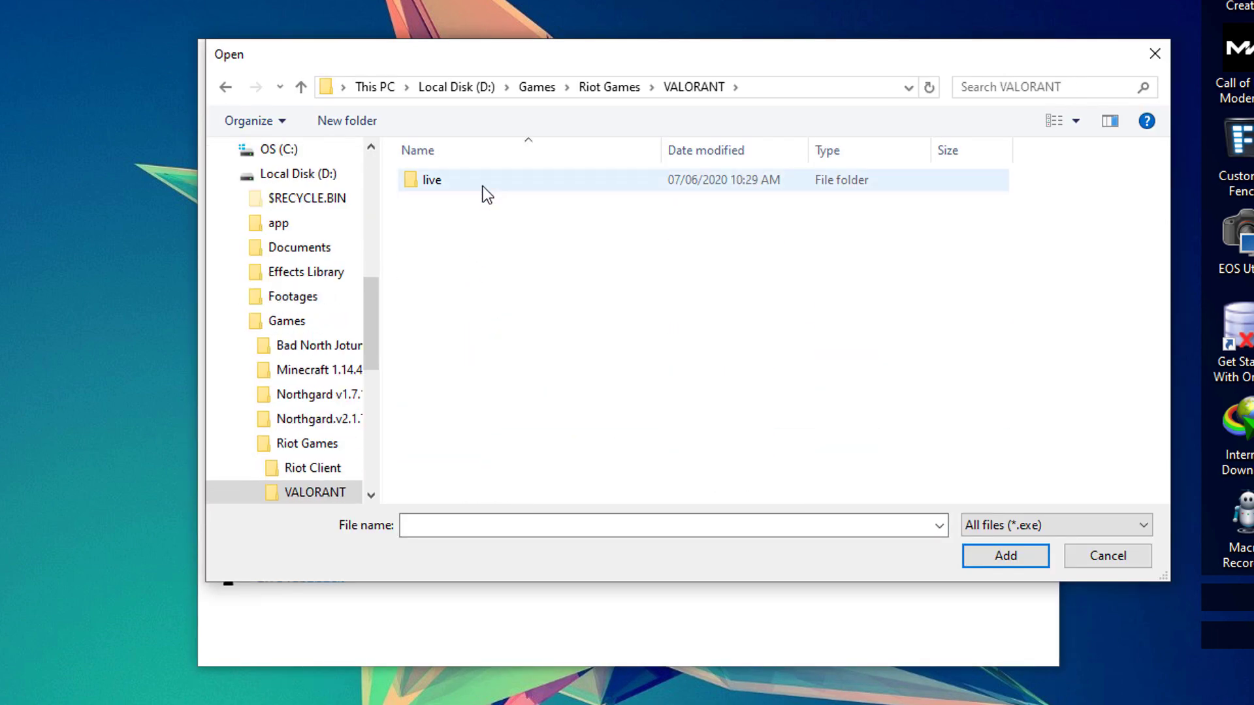
pyautogui.doubleClick(482, 183)
pyautogui.click(422, 225)
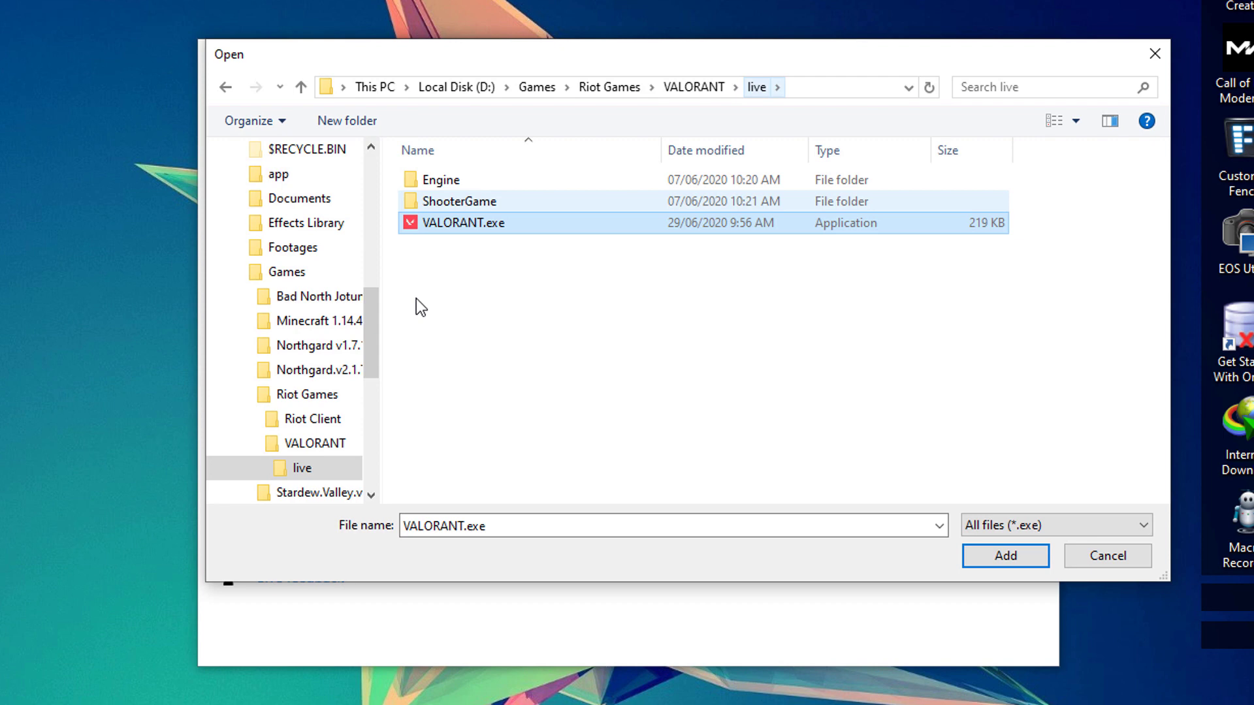
pyautogui.click(992, 561)
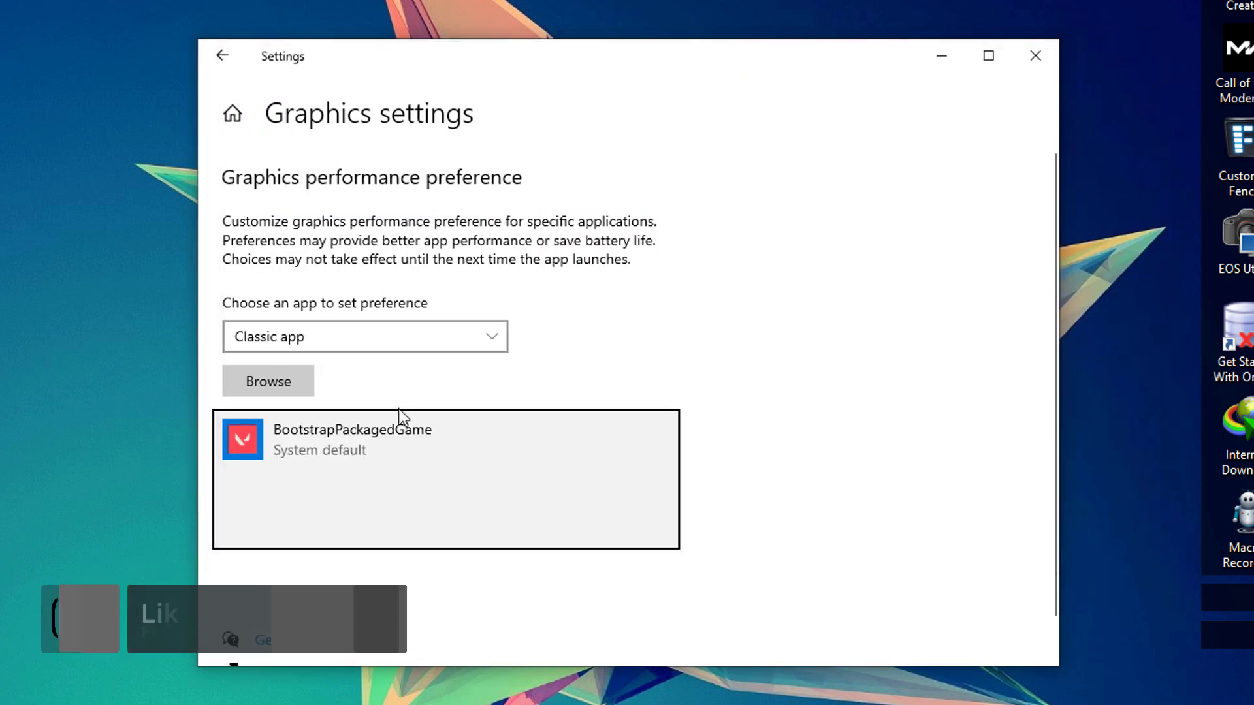
# Set the added game's graphics preference to High performance, save it, and close Settings.
pyautogui.click(528, 527)
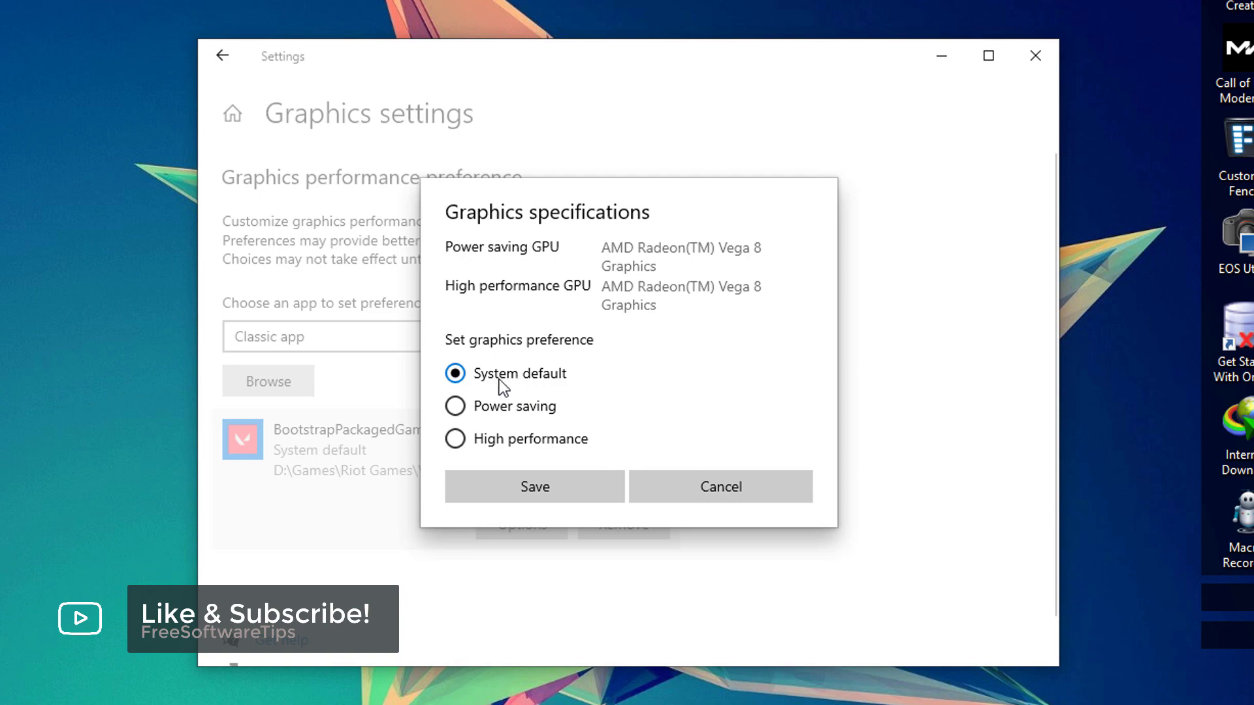
pyautogui.click(454, 439)
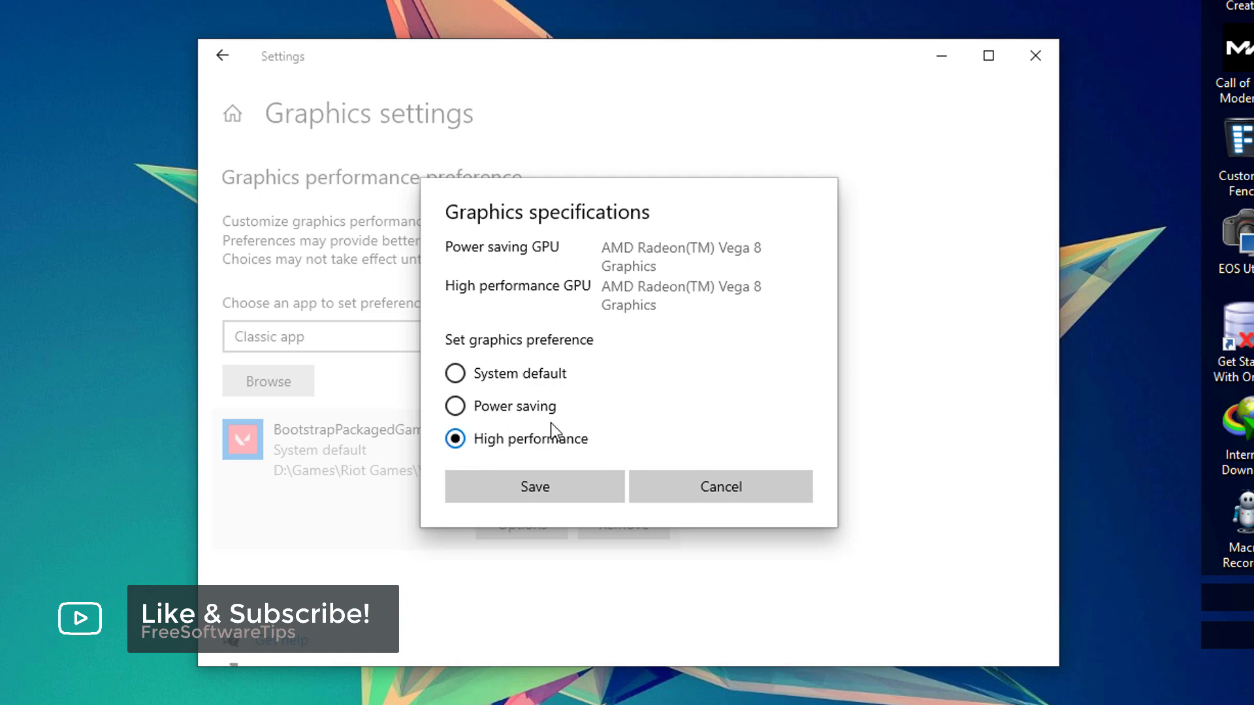
pyautogui.click(535, 488)
pyautogui.click(1035, 55)
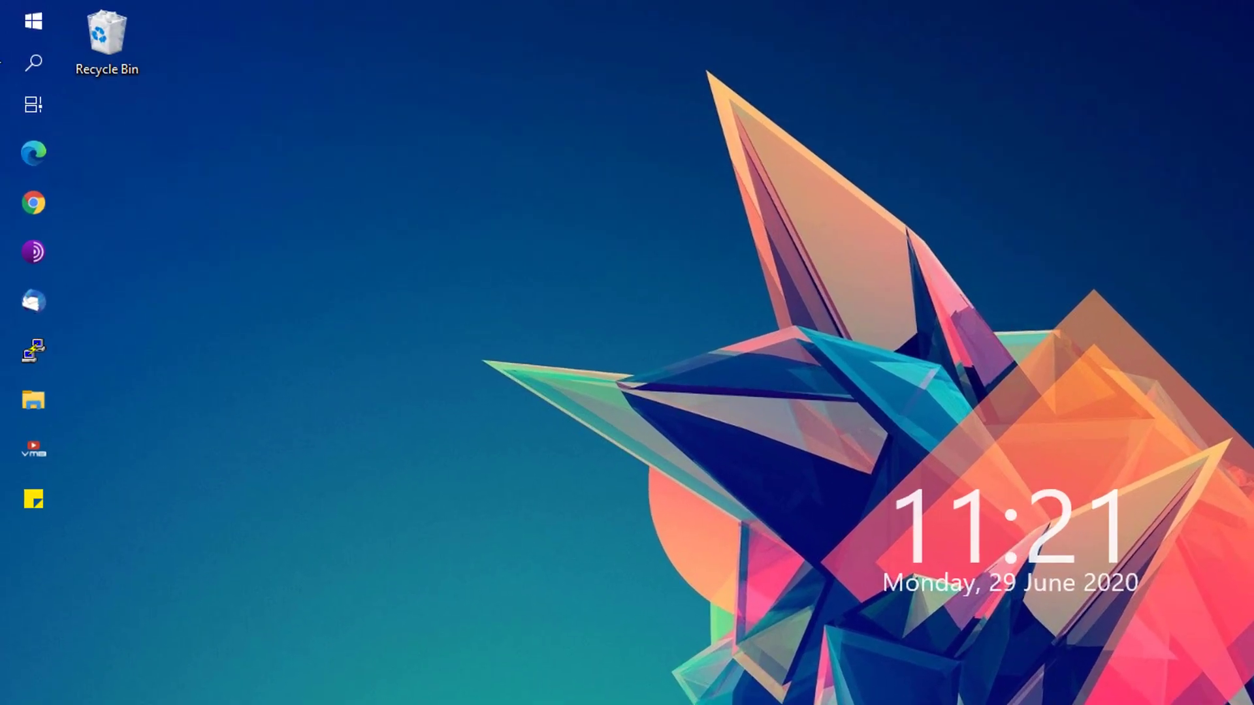
# Open the advanced system settings from the System page under System and Security in Control Panel.
pyautogui.click(10, 5)
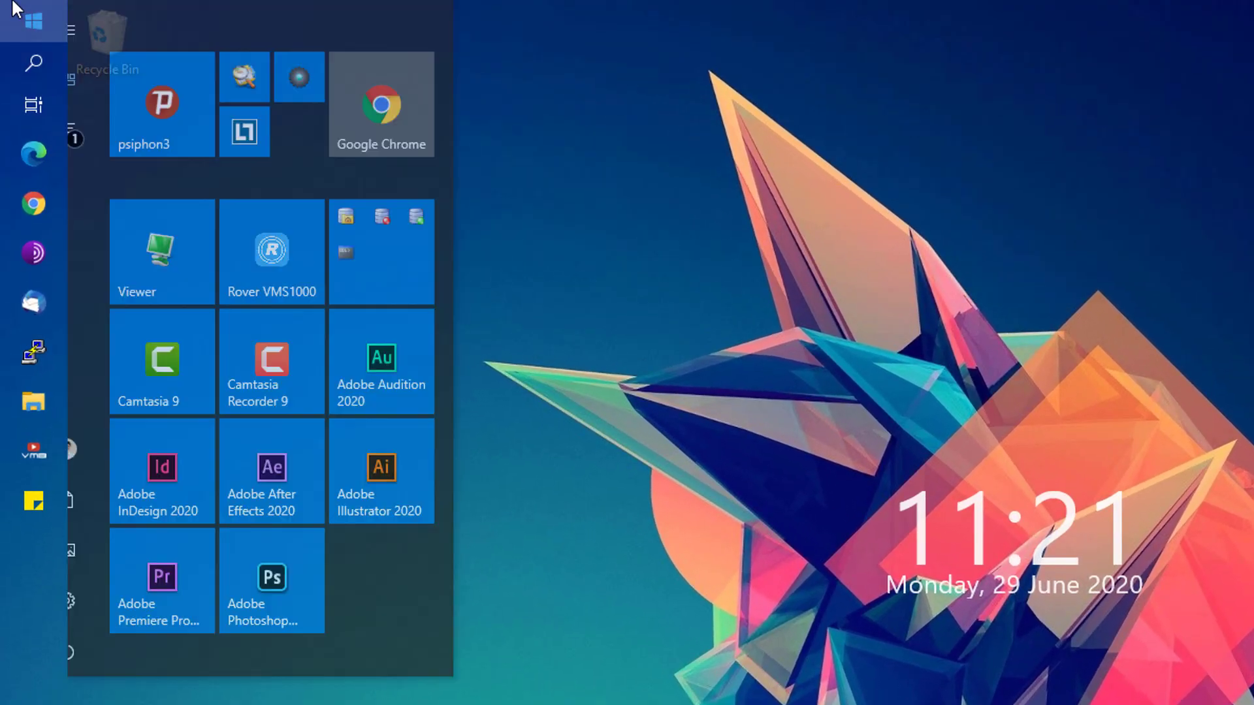
pyautogui.write('control pane')
pyautogui.press('Return')
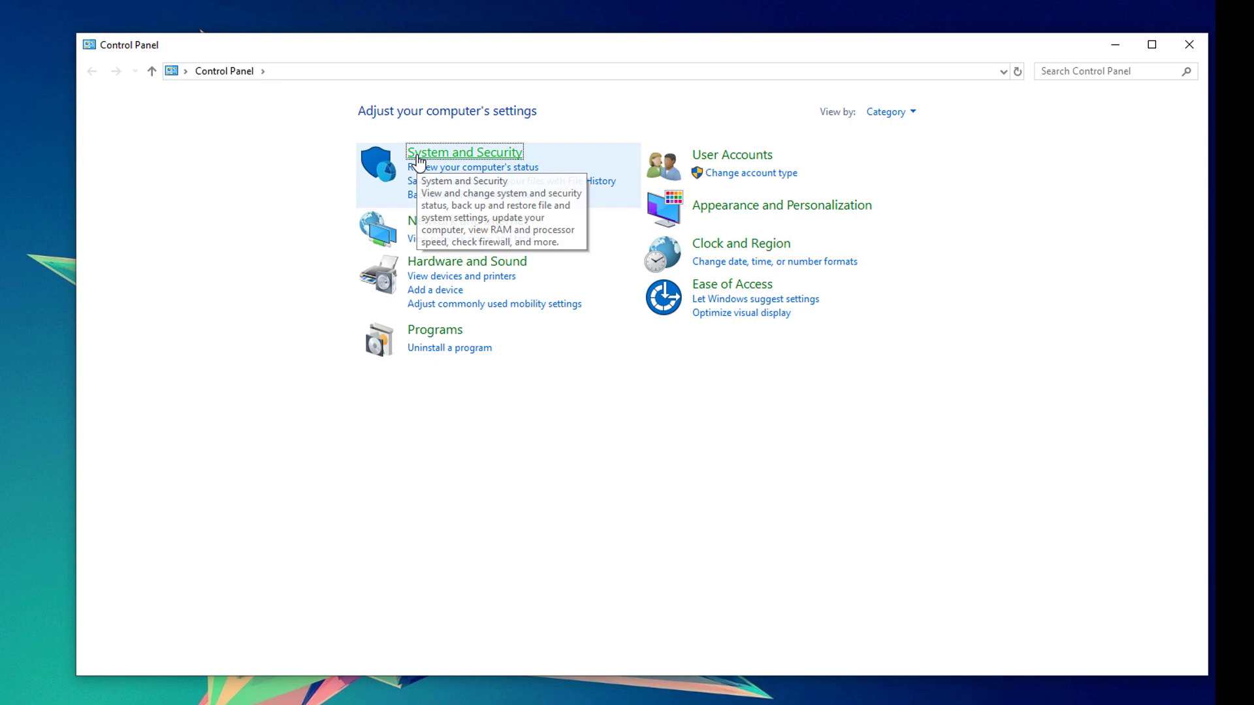
pyautogui.click(418, 156)
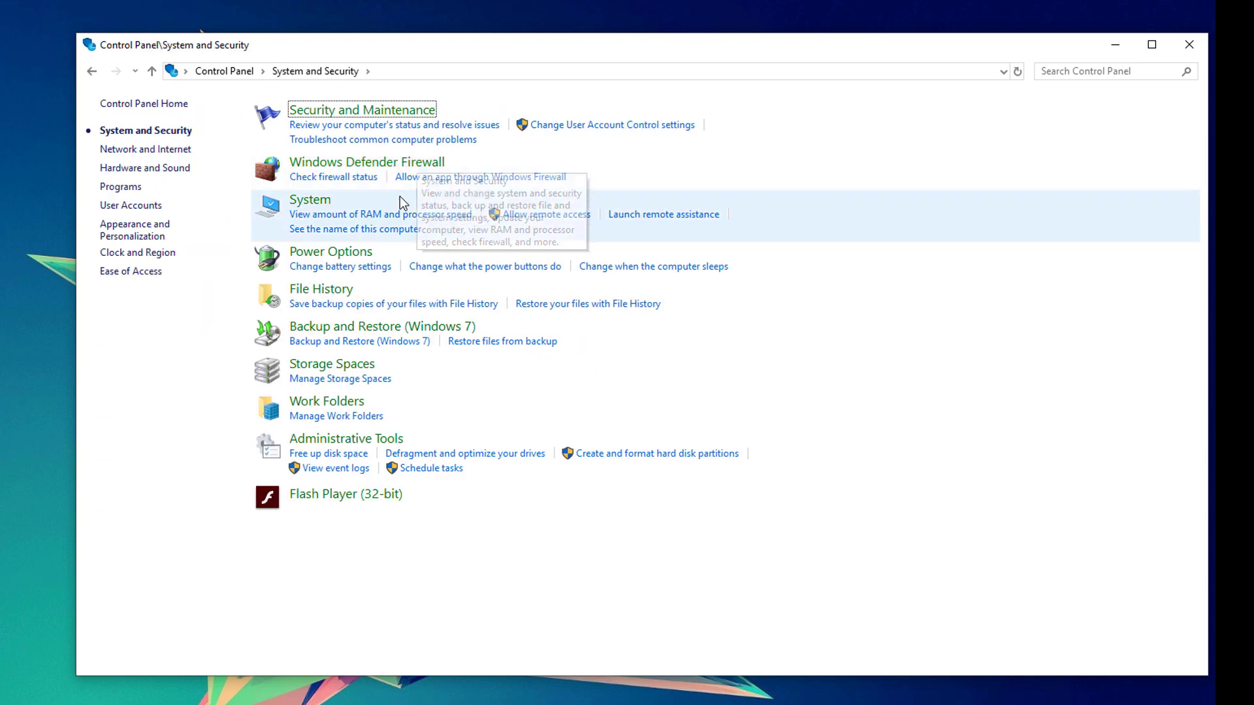
pyautogui.click(310, 200)
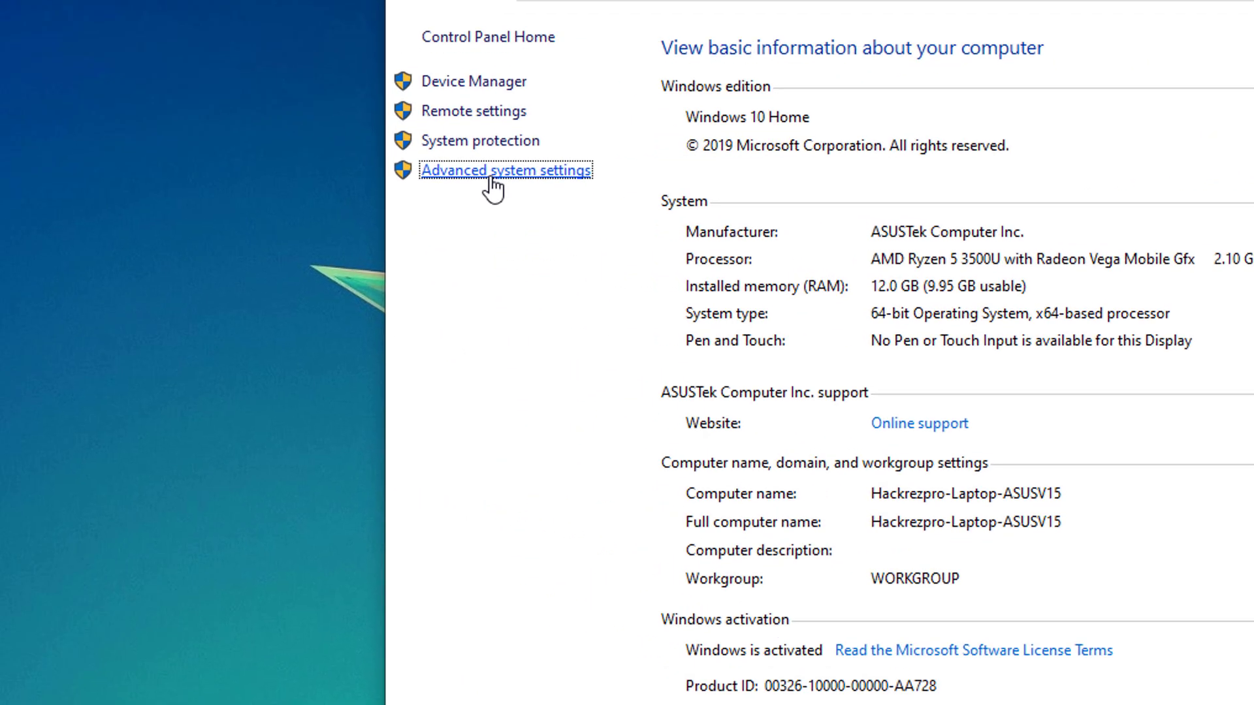
pyautogui.click(172, 204)
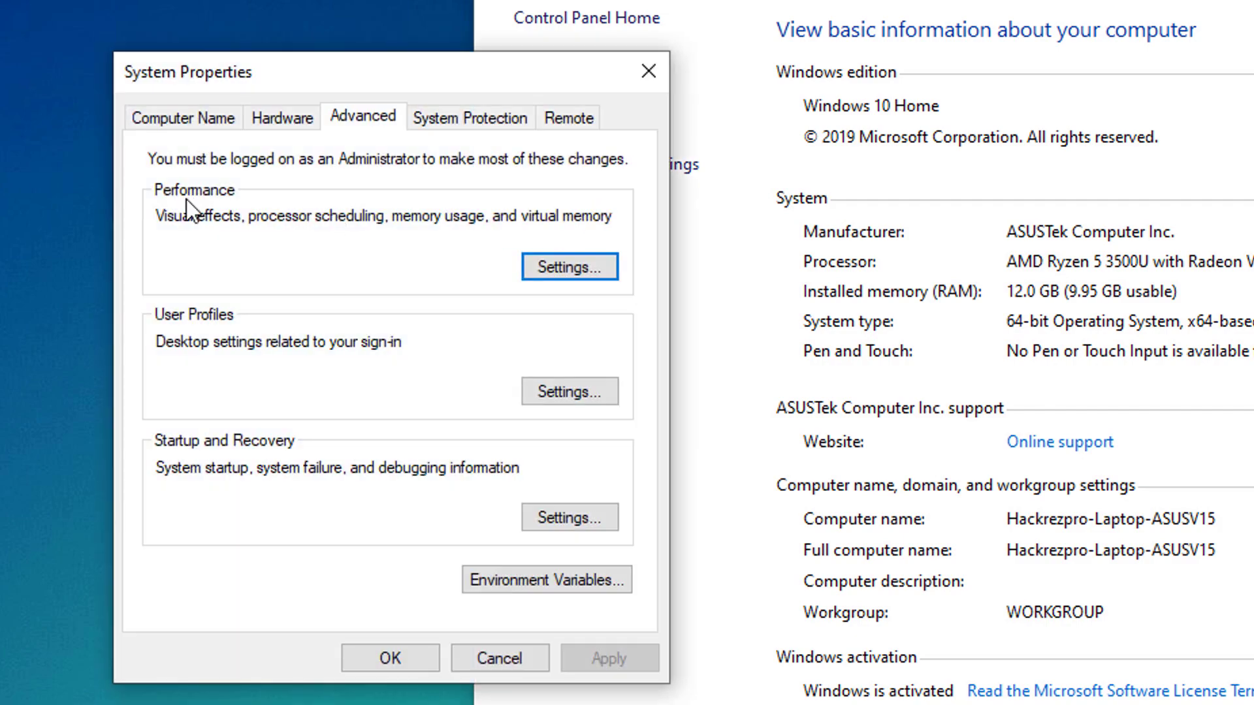
# Adjust the Windows visual effects for best performance, look at the advanced performance options, and apply and confirm the dialogs.
pyautogui.click(560, 265)
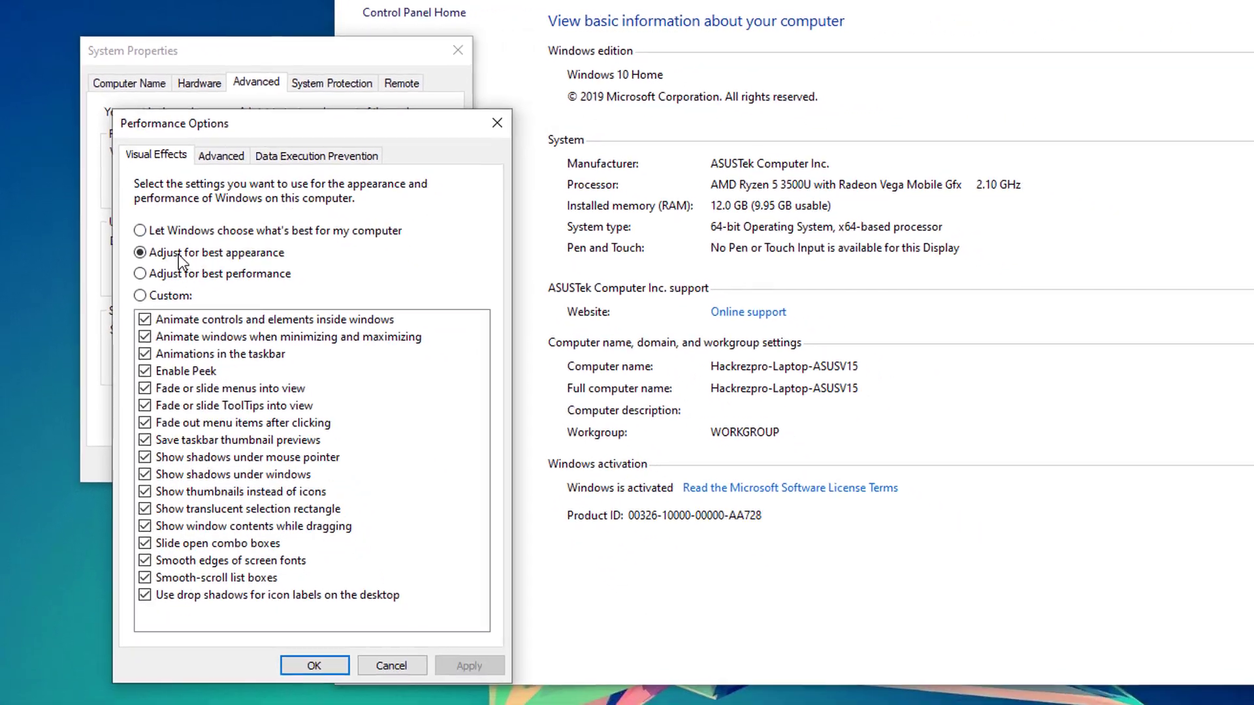
pyautogui.click(273, 275)
pyautogui.click(219, 156)
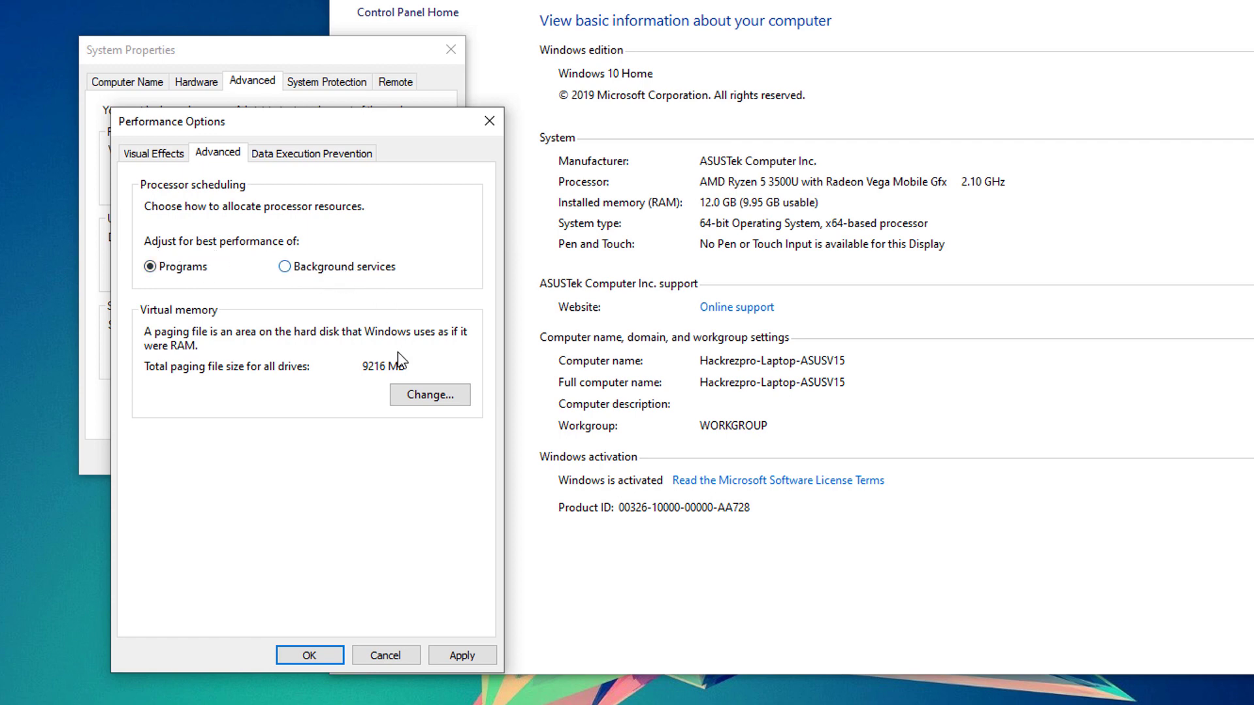
pyautogui.click(451, 656)
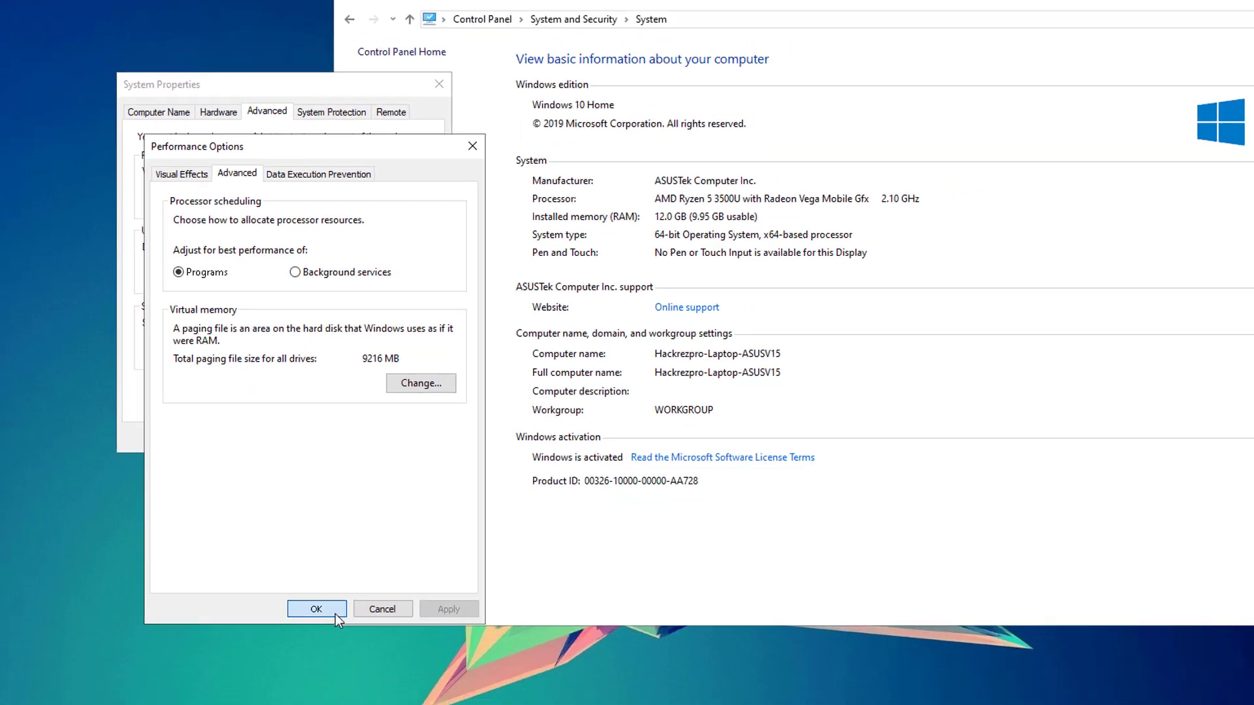
pyautogui.click(310, 655)
pyautogui.click(299, 413)
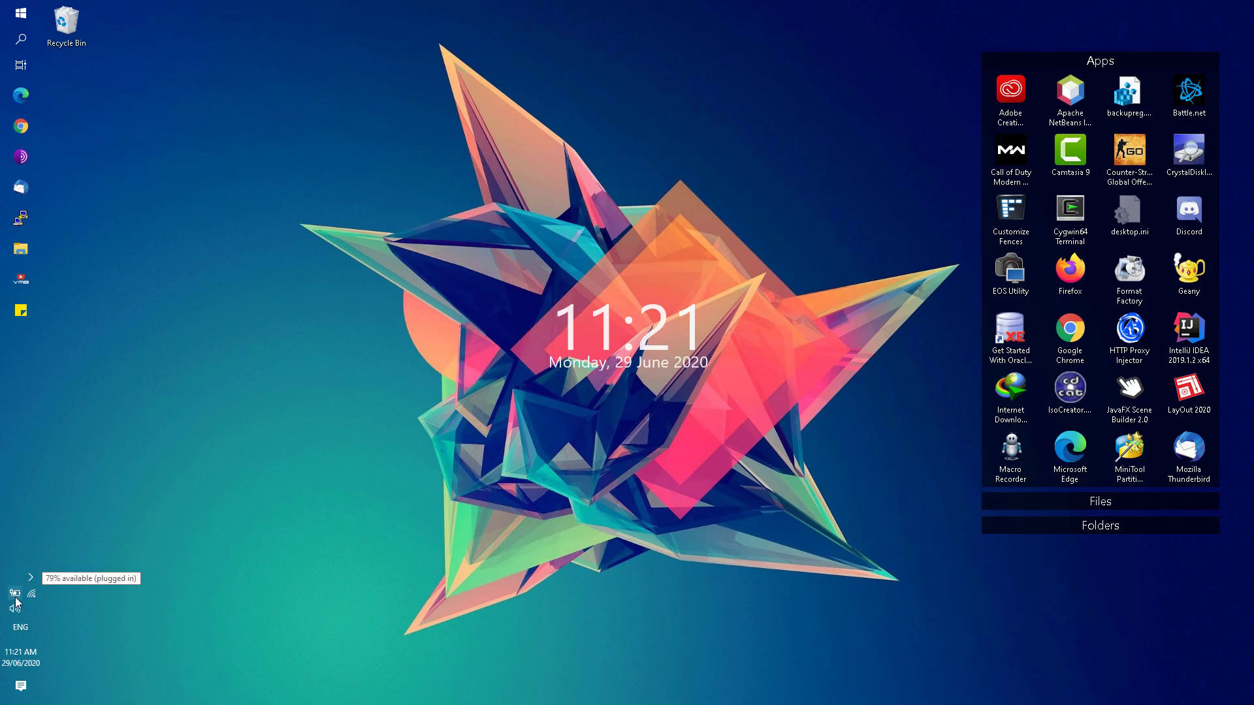
# Open the additional power settings from Power & sleep and bring up the High Performance plan's settings.
pyautogui.click(9, 26)
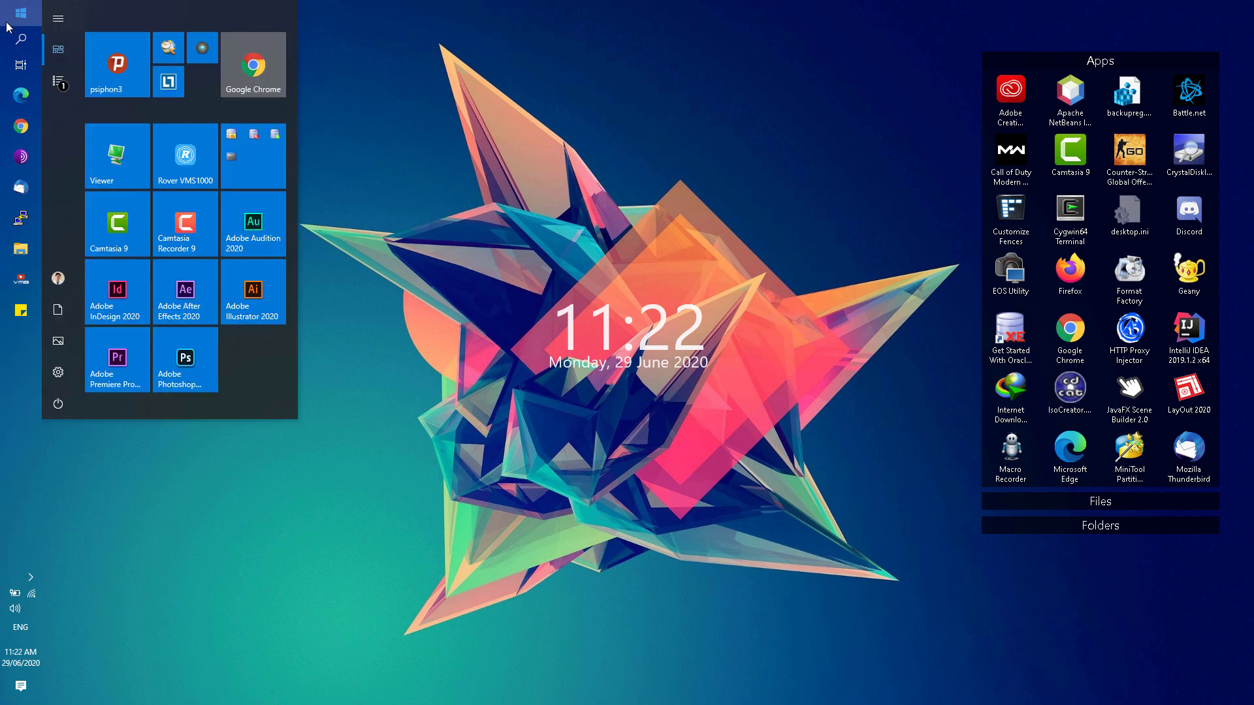
pyautogui.write('power')
pyautogui.click(135, 218)
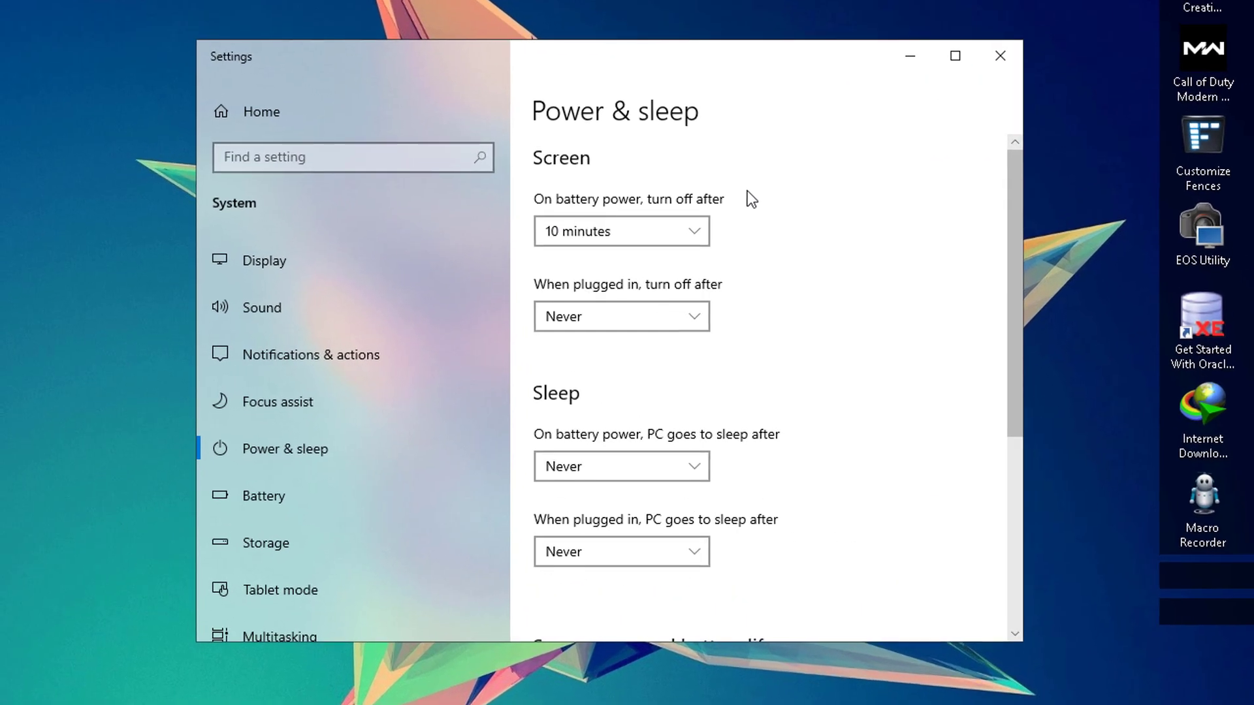
pyautogui.moveTo(1024, 210); pyautogui.dragTo(893, 415)
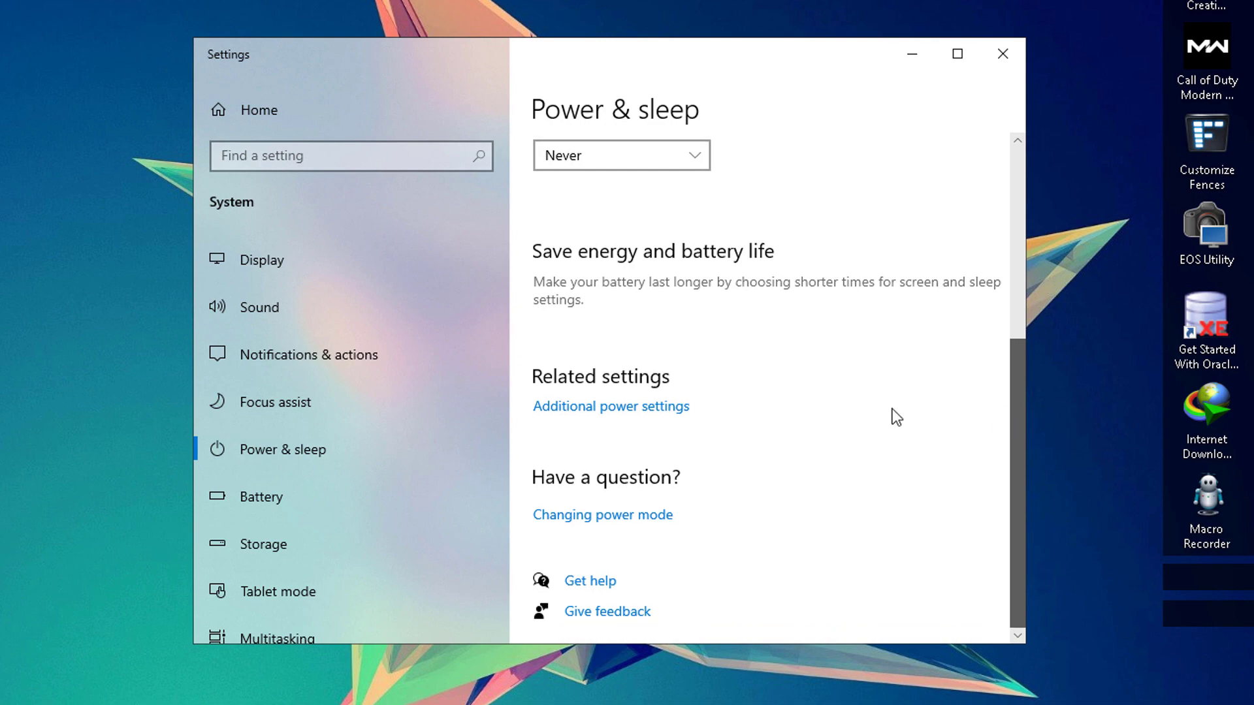
pyautogui.click(598, 421)
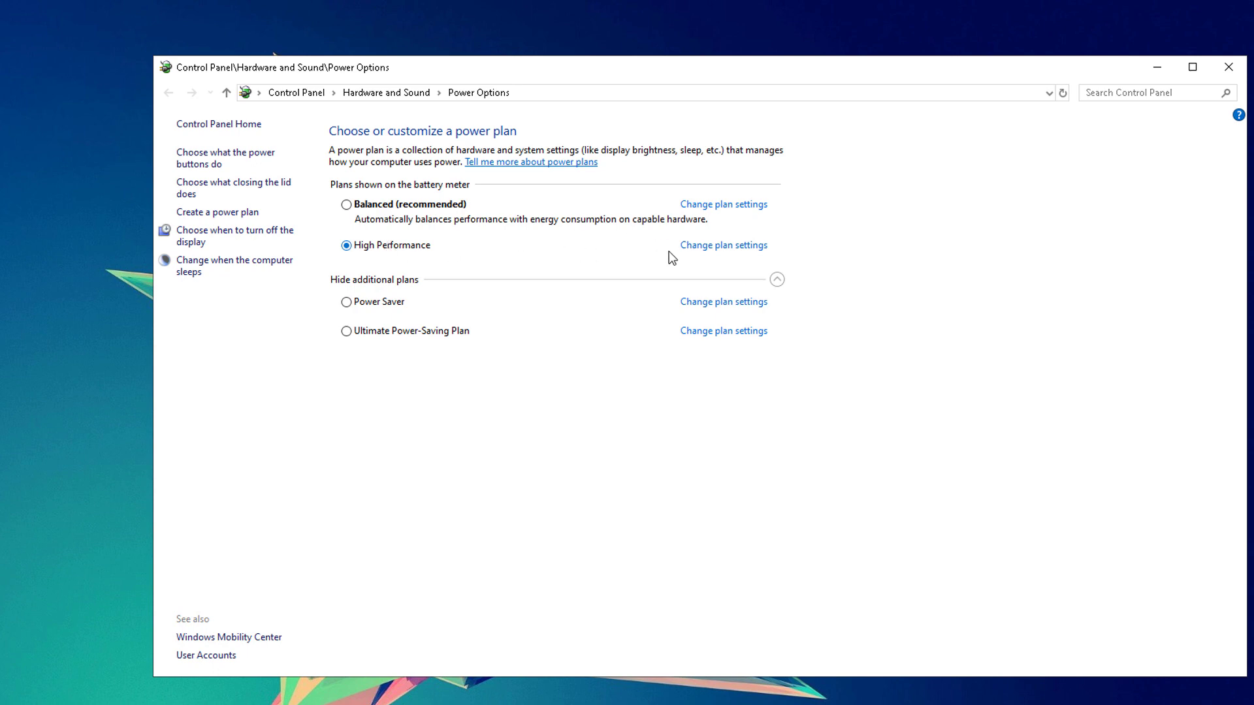
pyautogui.click(751, 247)
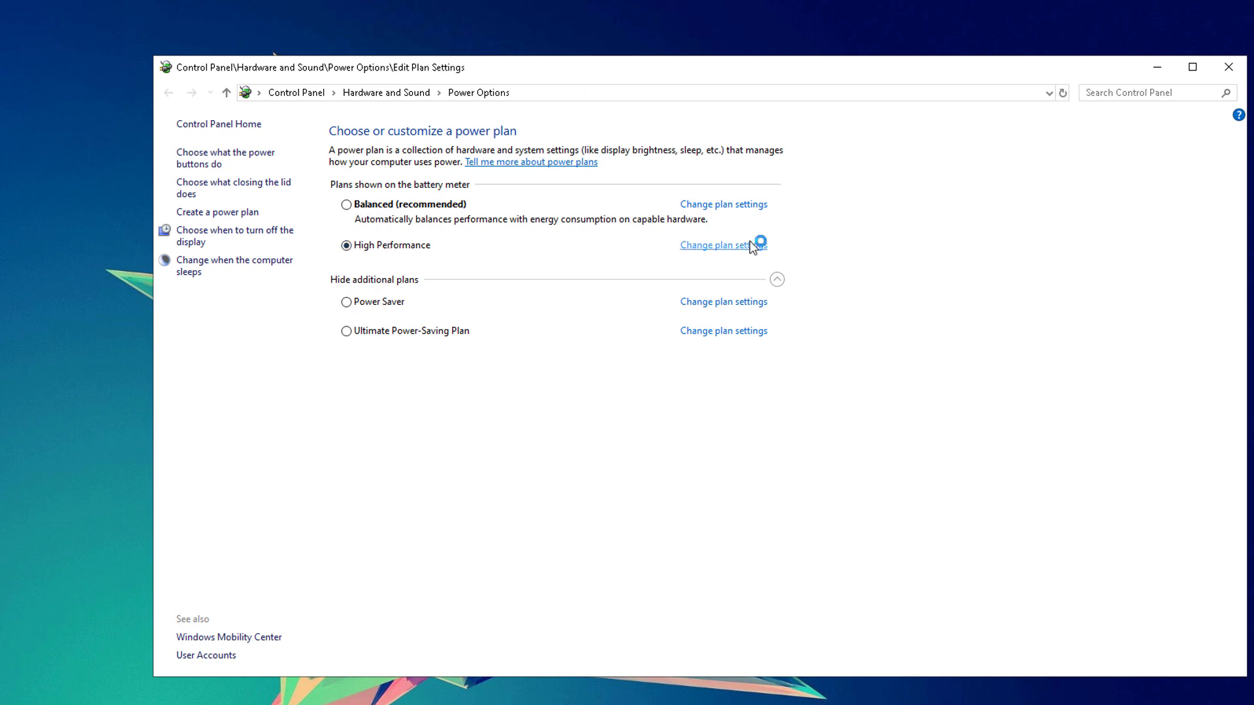
# Open the plan's advanced power settings and expand Maximum processor state under Processor power management.
pyautogui.click(524, 289)
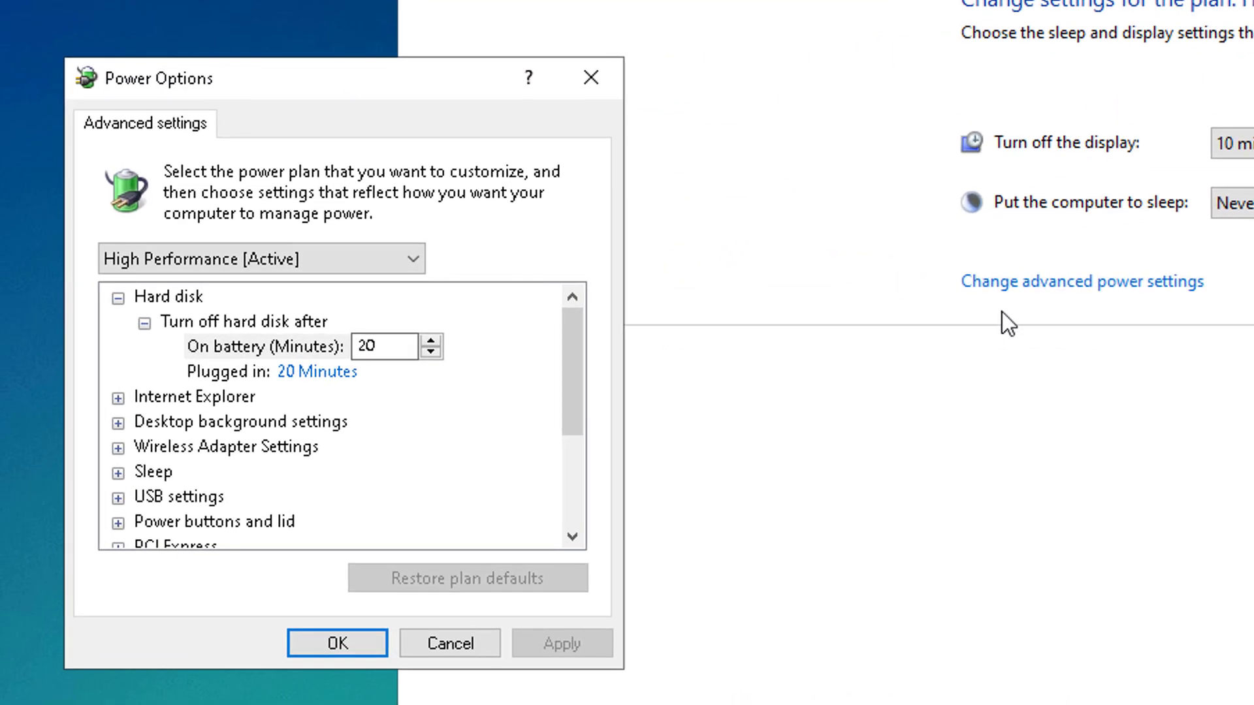
pyautogui.moveTo(472, 379); pyautogui.dragTo(464, 469)
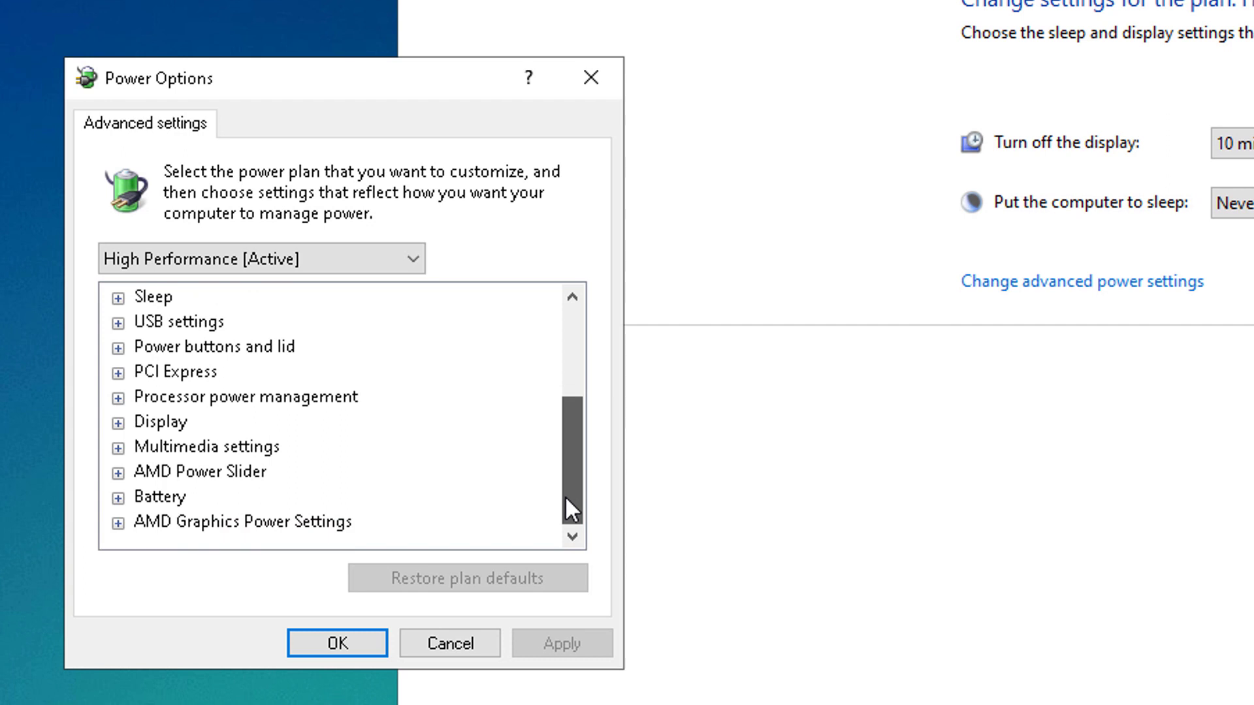
pyautogui.click(117, 396)
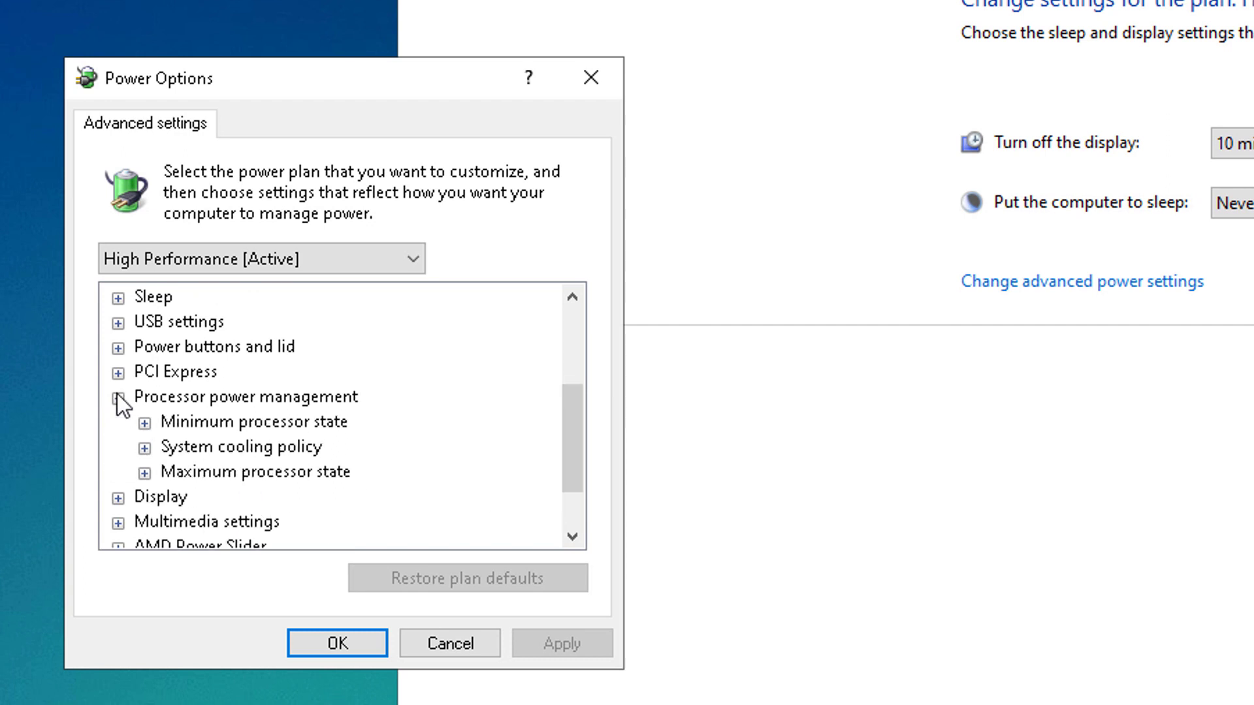
pyautogui.click(186, 473)
pyautogui.click(145, 476)
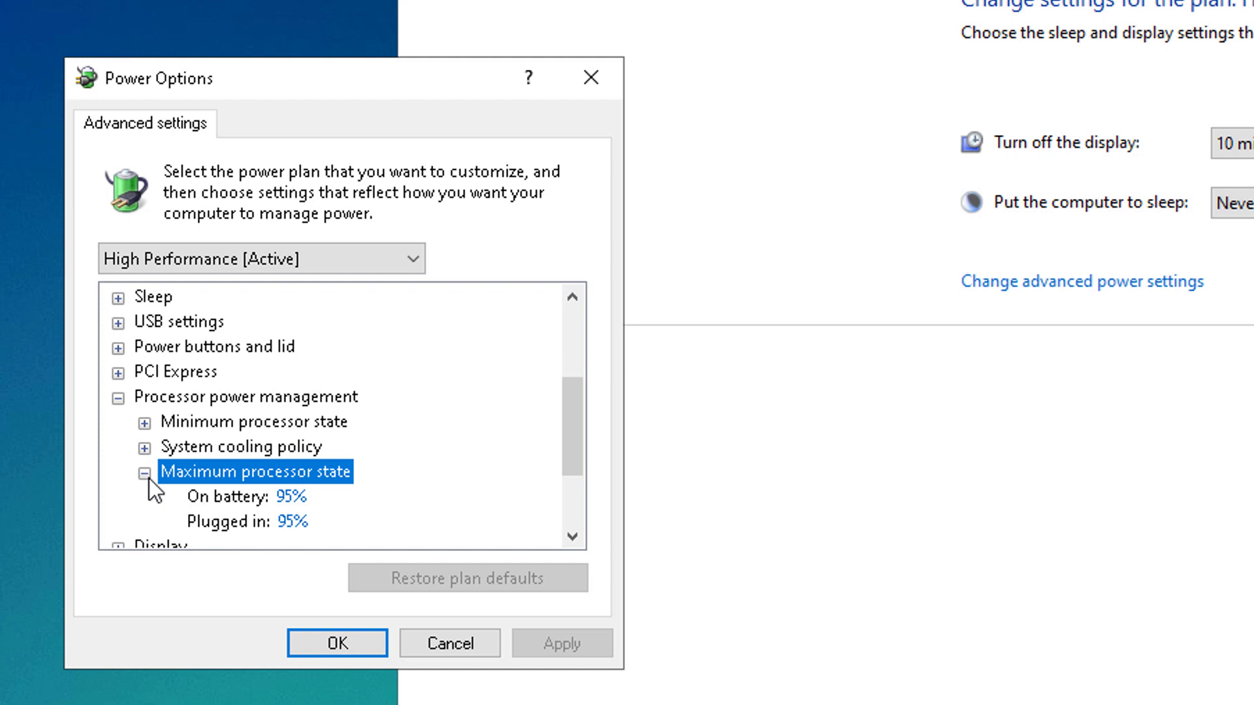
# Set the maximum processor state to 100% for both on battery and plugged in.
pyautogui.click(288, 496)
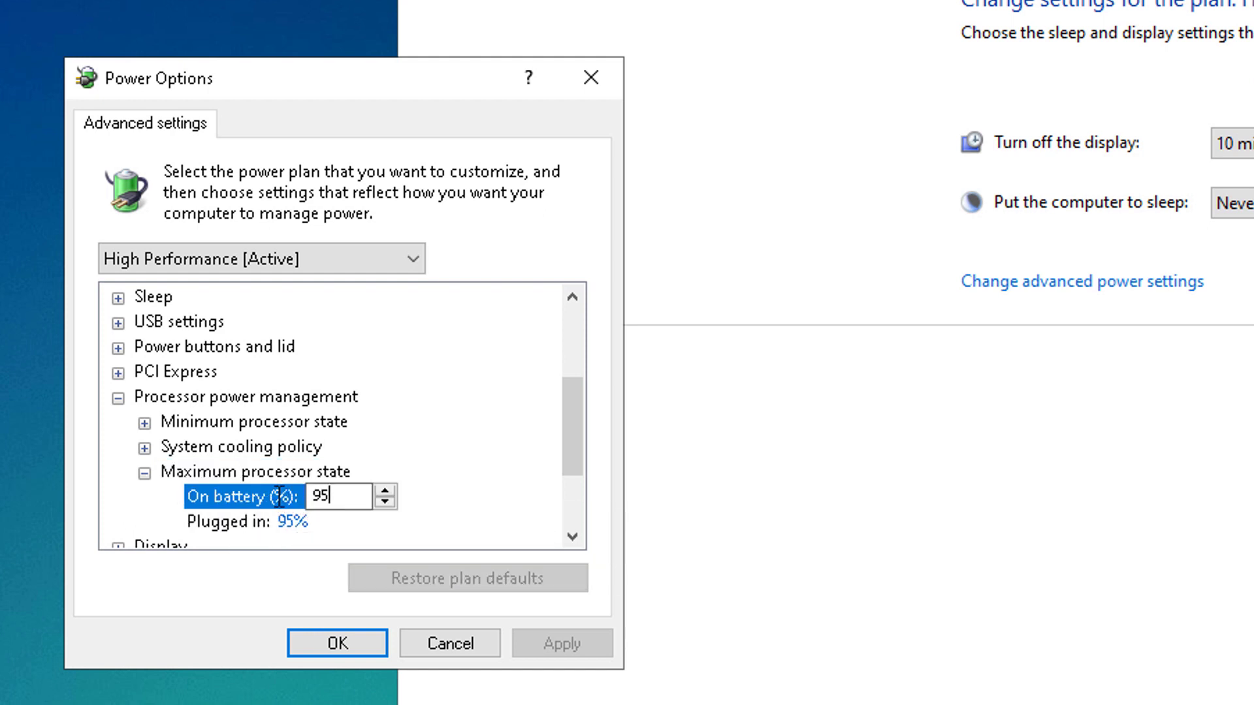
pyautogui.press('Tab')
pyautogui.write('100')
pyautogui.click(268, 523)
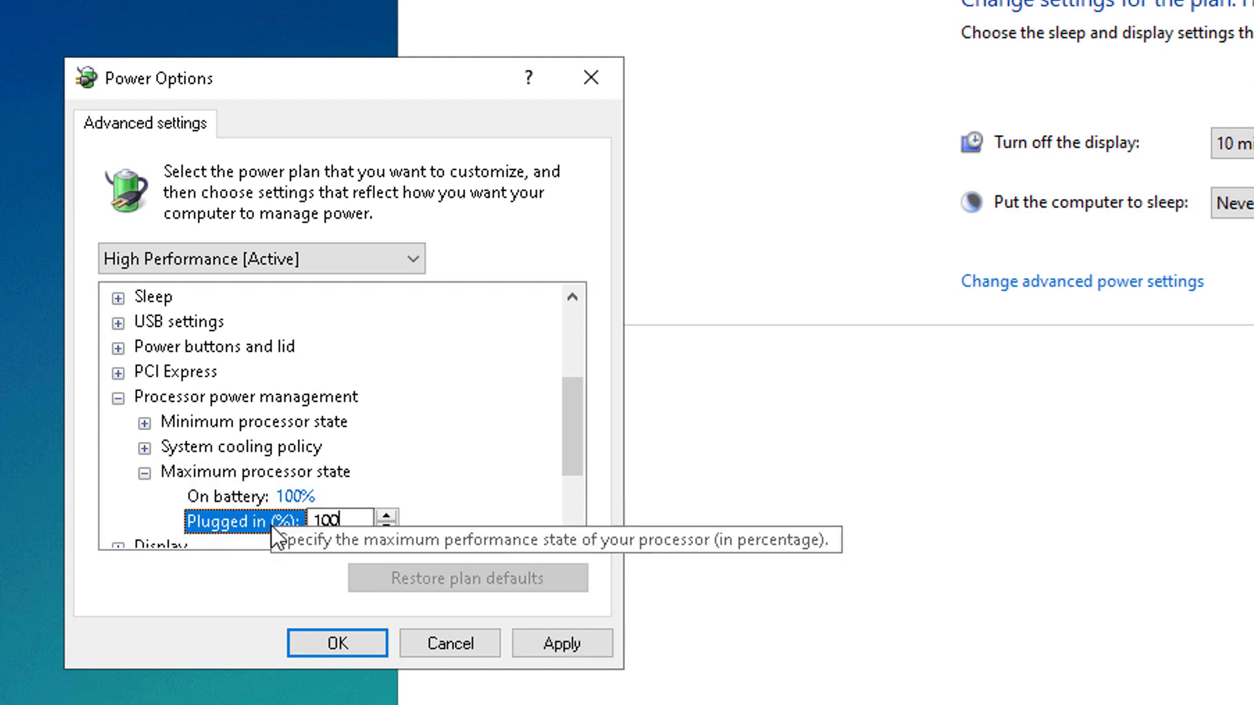
pyautogui.click(236, 499)
pyautogui.click(247, 521)
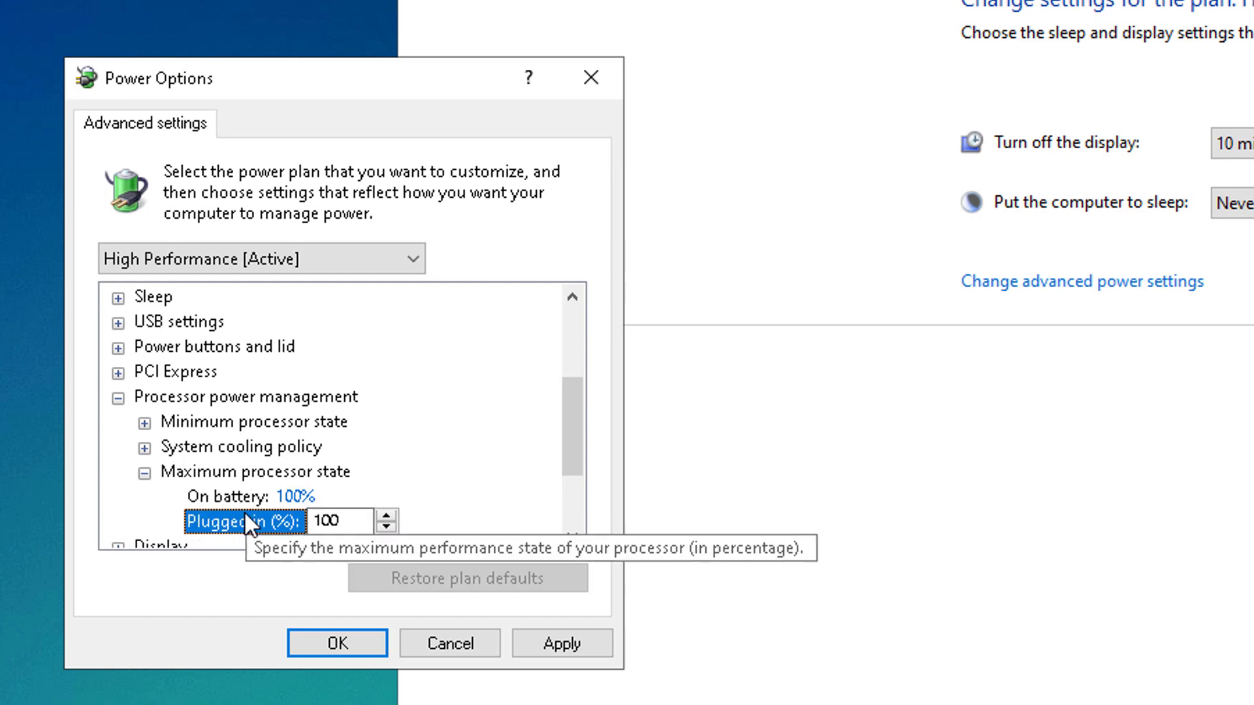
pyautogui.click(268, 497)
pyautogui.click(233, 526)
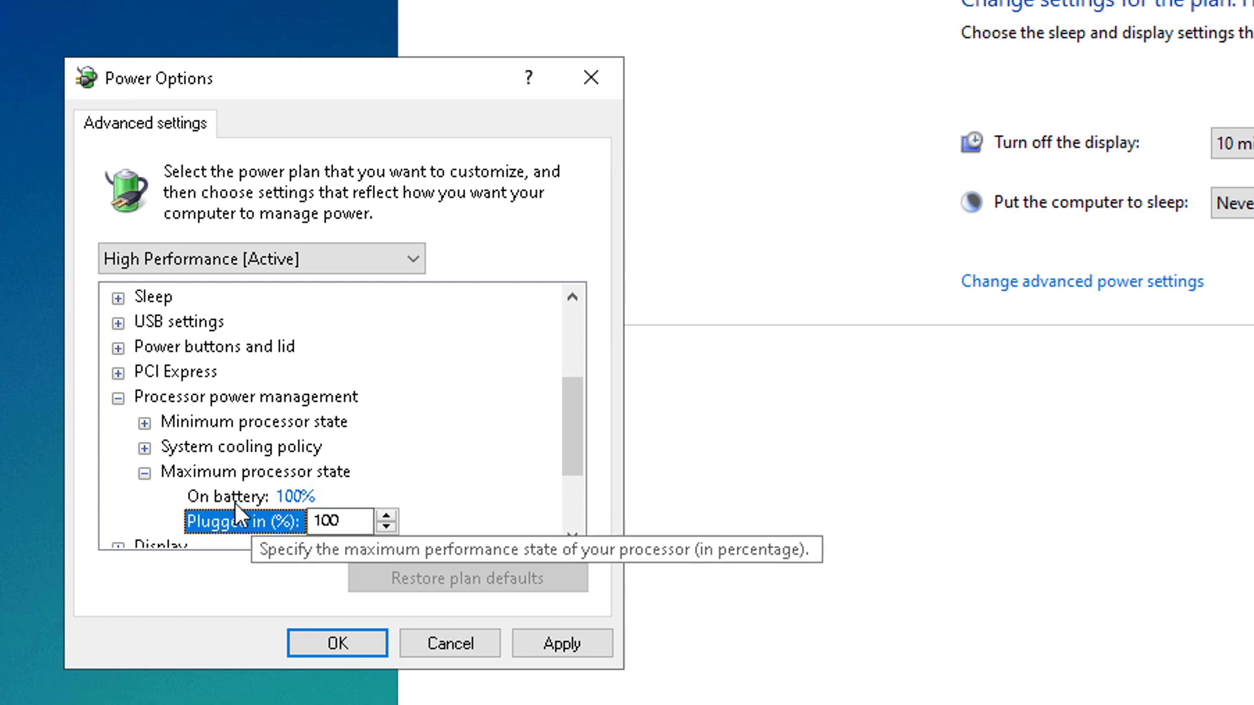
pyautogui.click(233, 502)
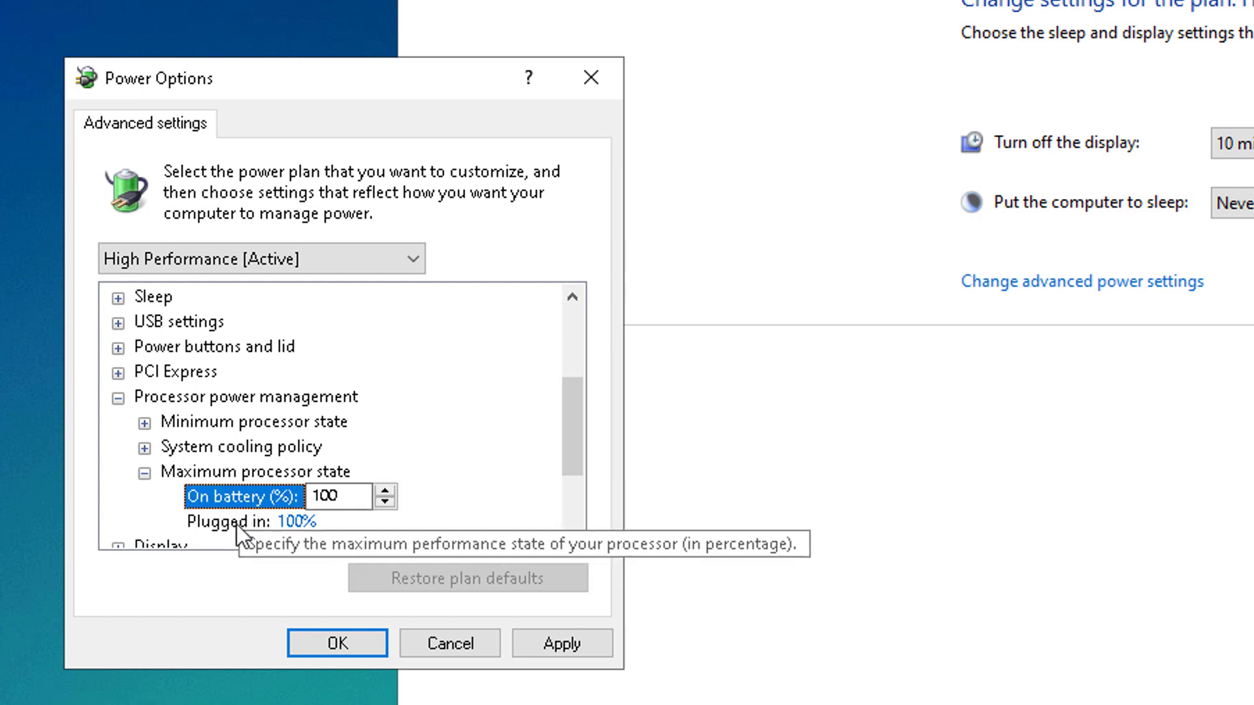
pyautogui.click(262, 526)
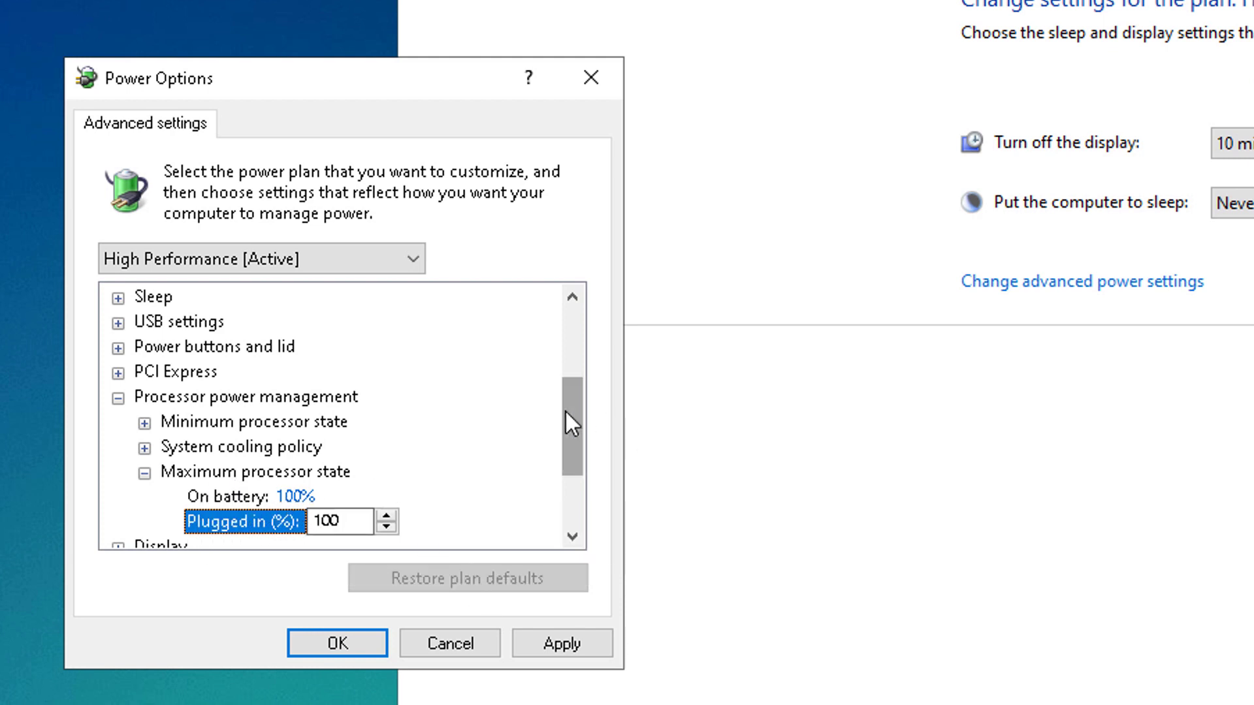
# Set the AMD Power Slider overlay to Best performance when plugged in.
pyautogui.moveTo(573, 423); pyautogui.dragTo(571, 466)
pyautogui.click(118, 472)
pyautogui.click(145, 500)
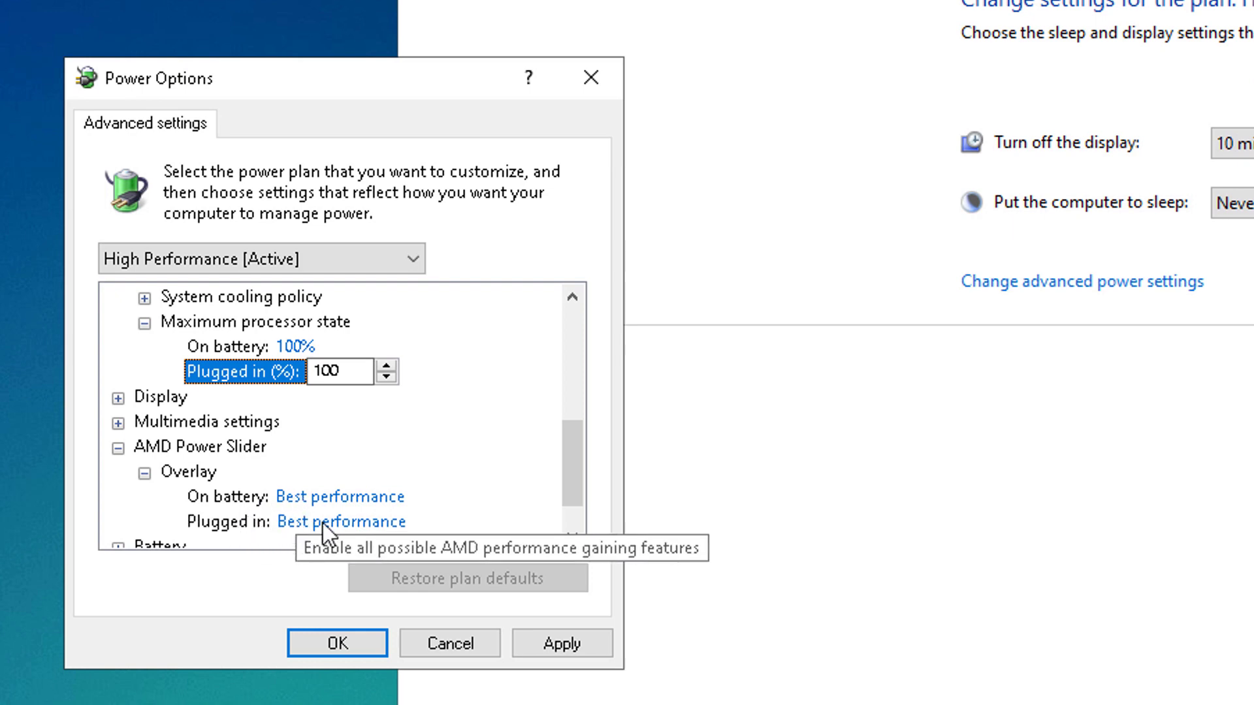
pyautogui.click(322, 524)
pyautogui.click(359, 528)
pyautogui.click(405, 599)
# Apply and confirm the advanced power settings, closing the remaining power configuration windows.
pyautogui.click(532, 637)
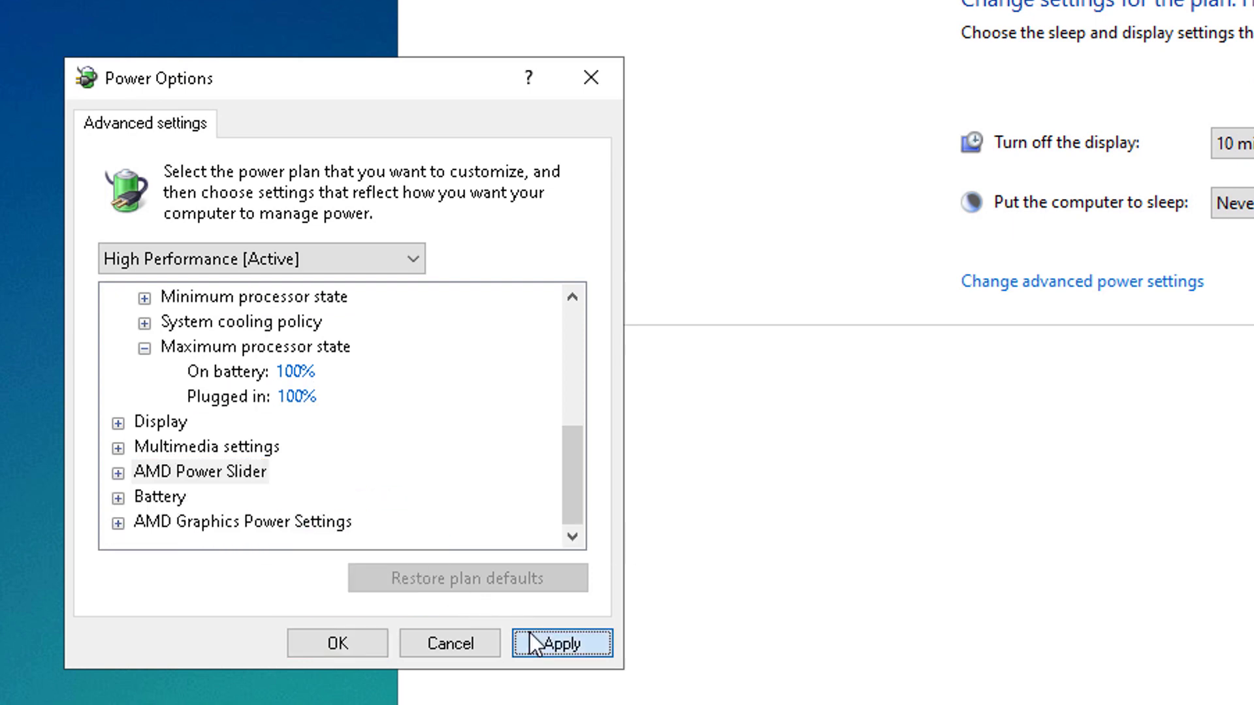
pyautogui.click(341, 640)
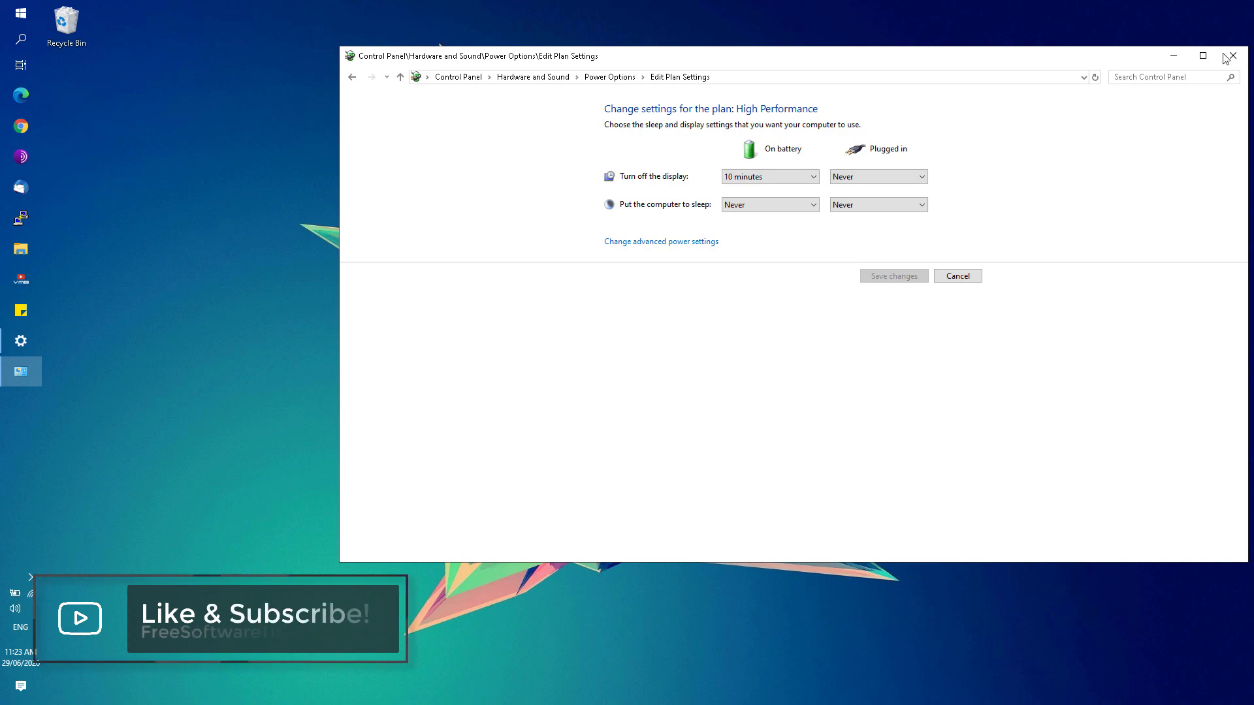
pyautogui.click(1233, 57)
pyautogui.click(858, 159)
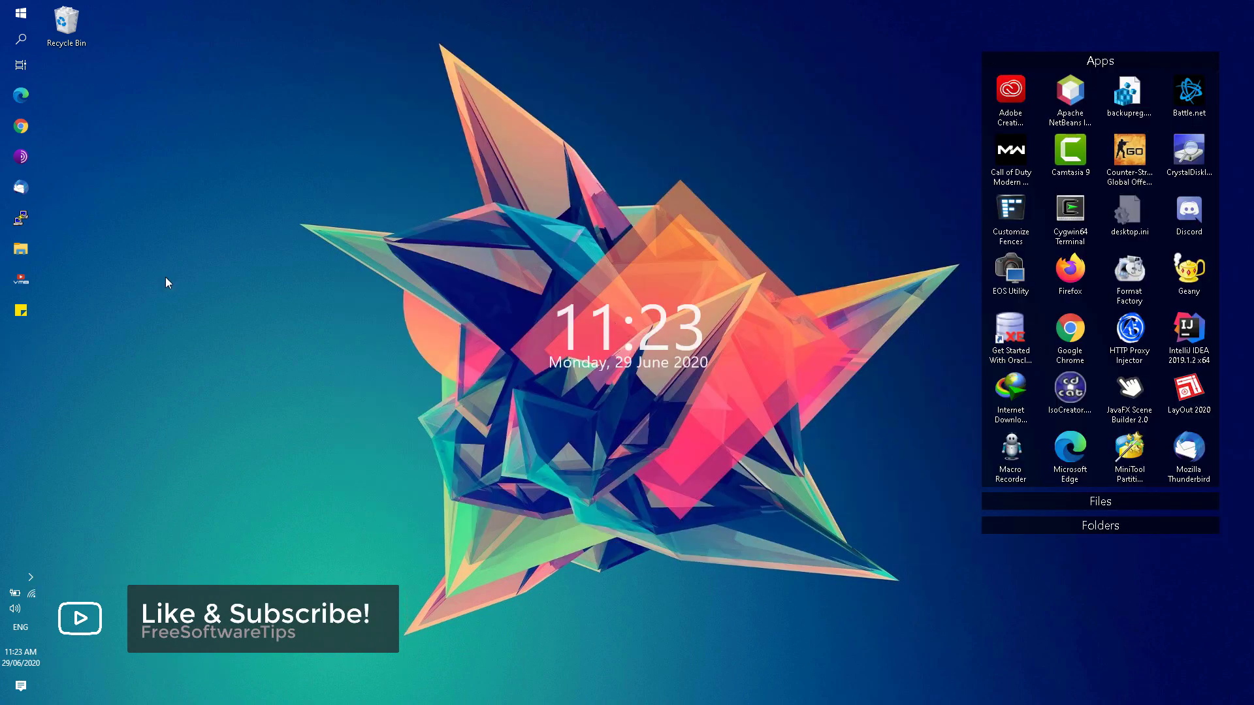
# Open File Explorer and go to the %appdata% location.
pyautogui.click(21, 258)
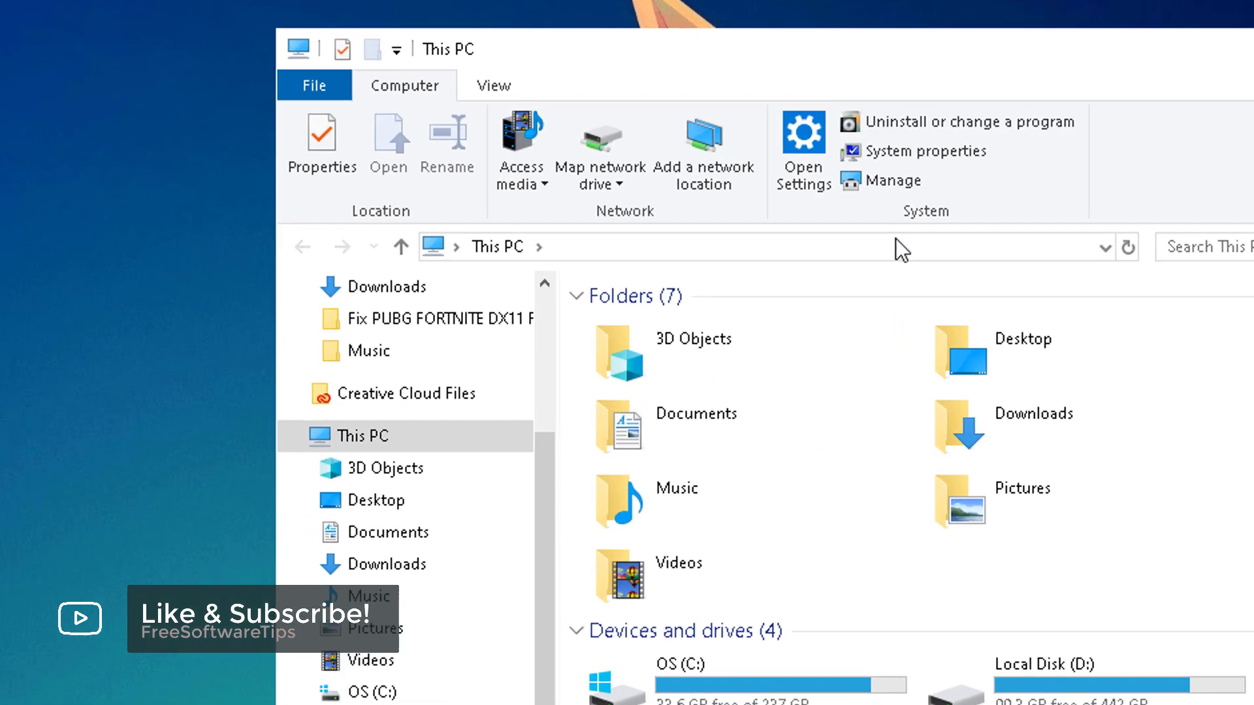
pyautogui.click(569, 171)
pyautogui.write('%appda')
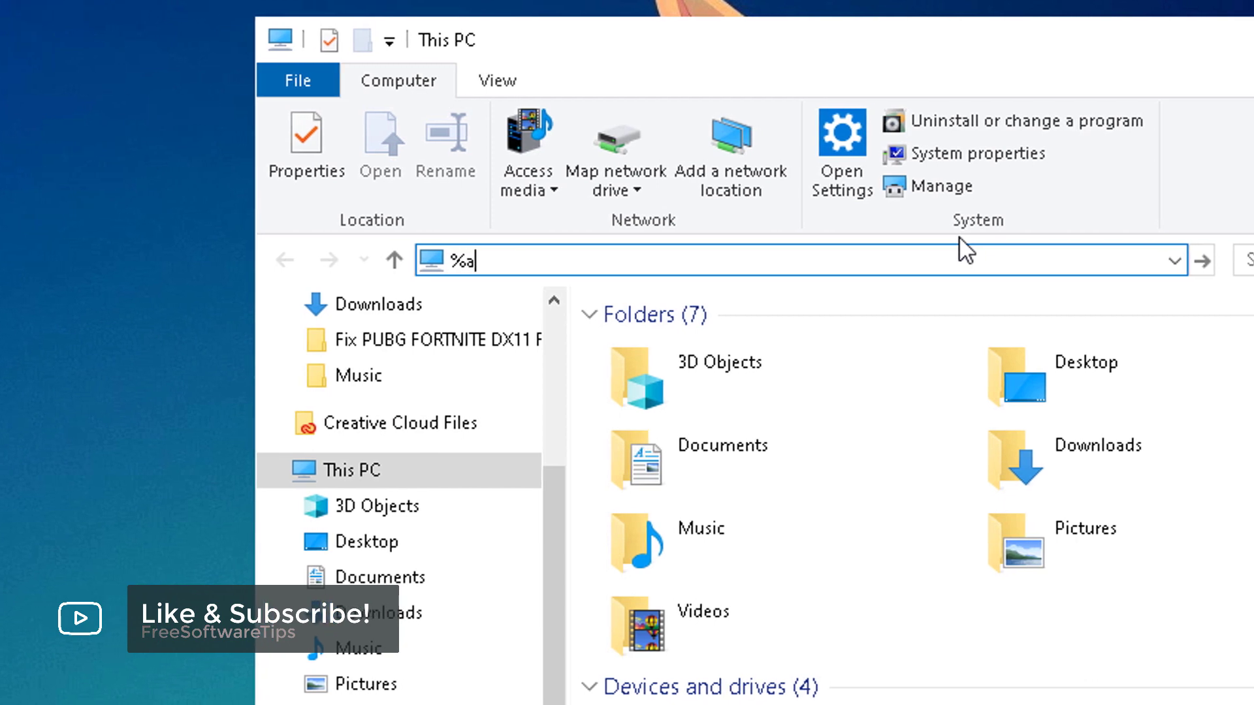
pyautogui.write('ta%')
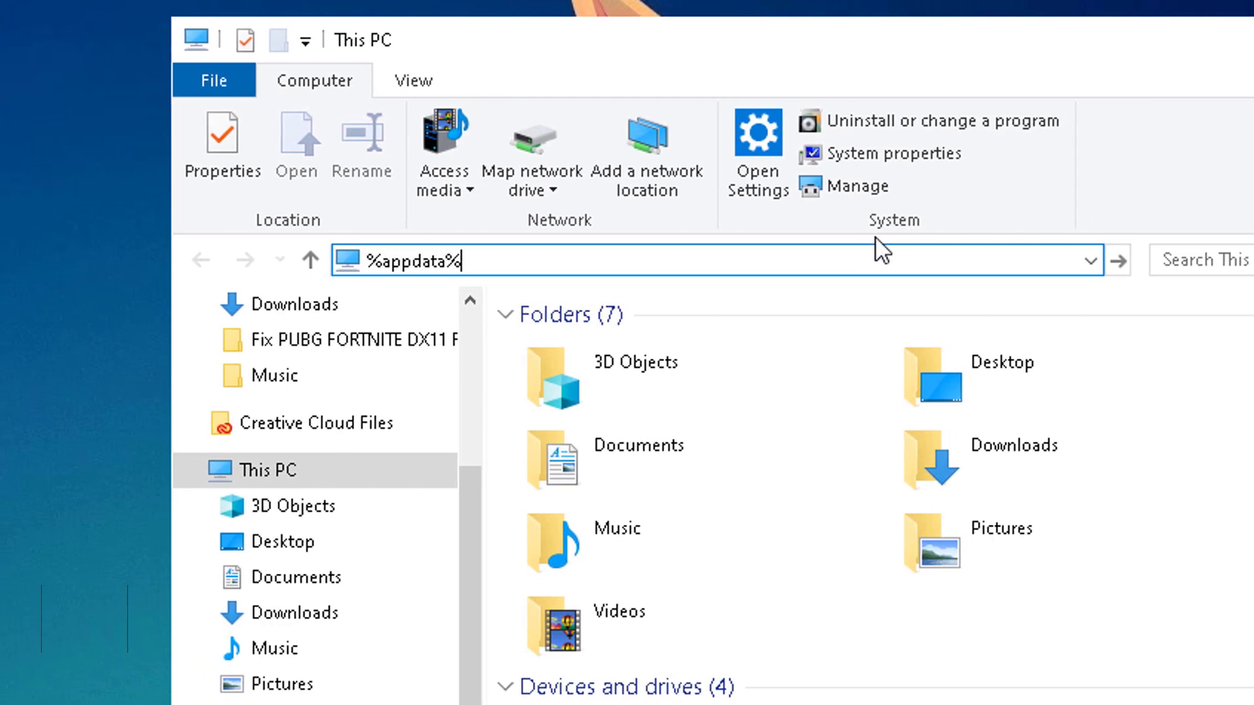
pyautogui.press('Return')
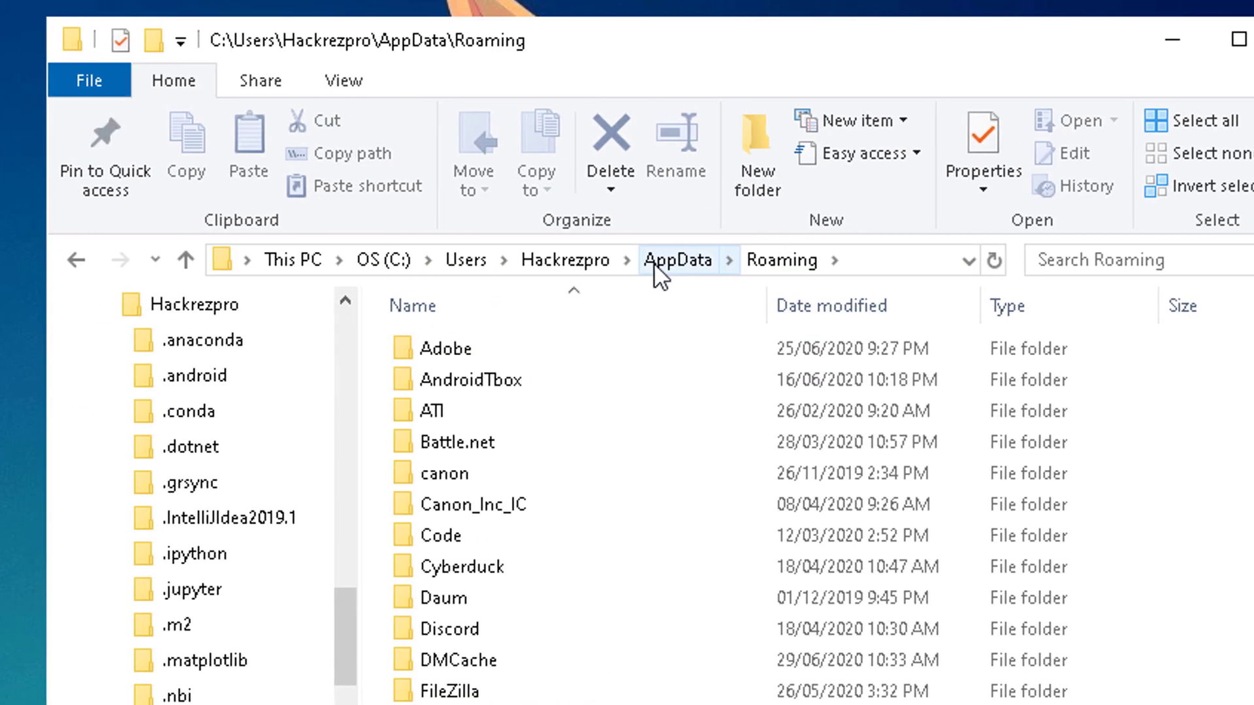
# Go up to the AppData folder and open the VALORANT folder inside Local.
pyautogui.click(751, 264)
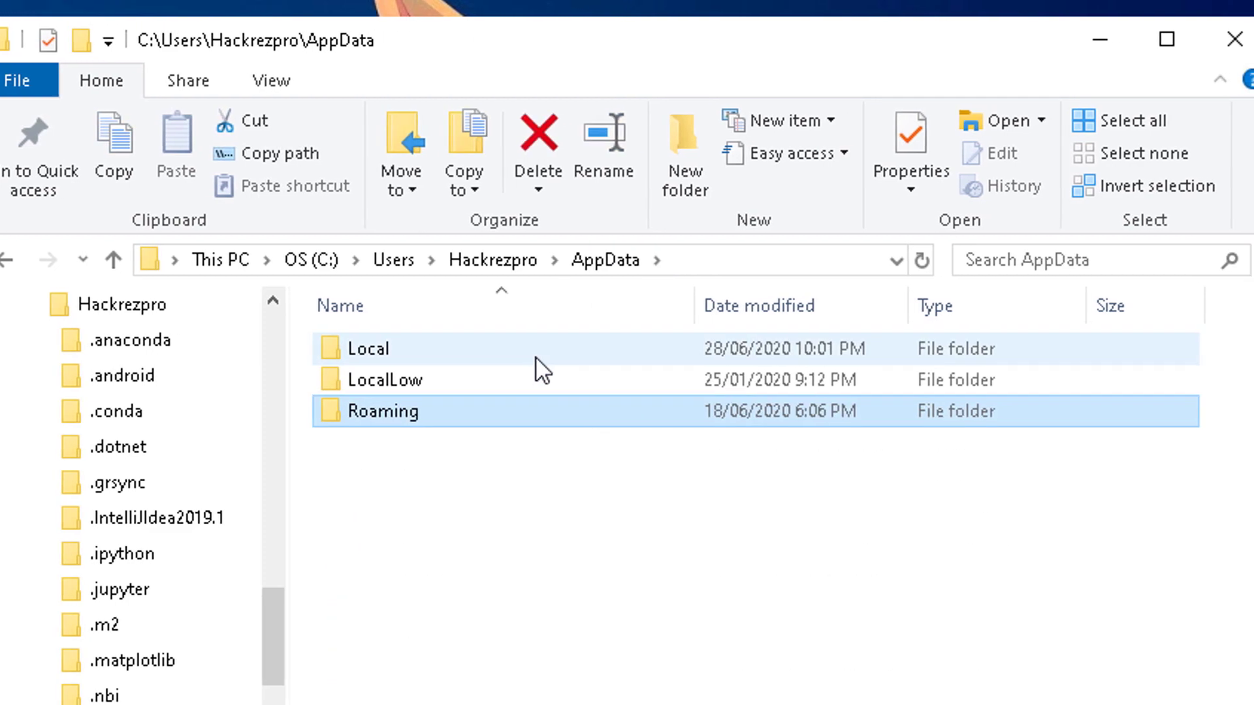
pyautogui.click(390, 351)
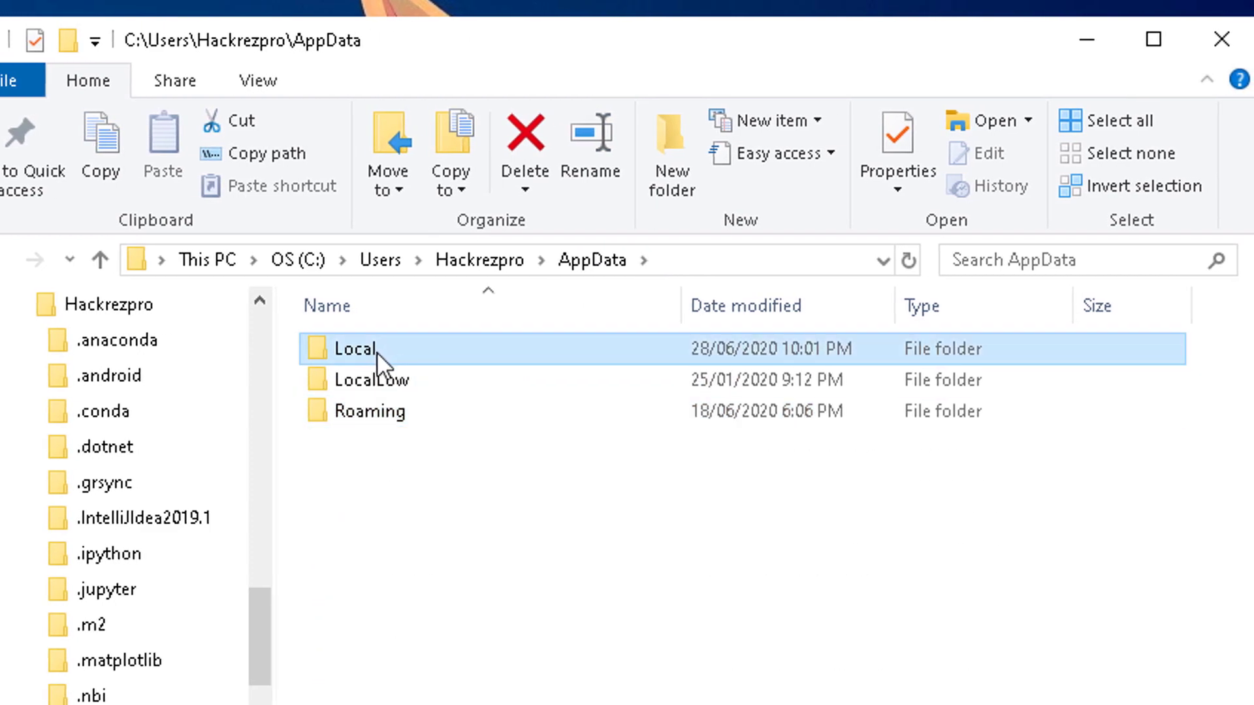
pyautogui.doubleClick(383, 351)
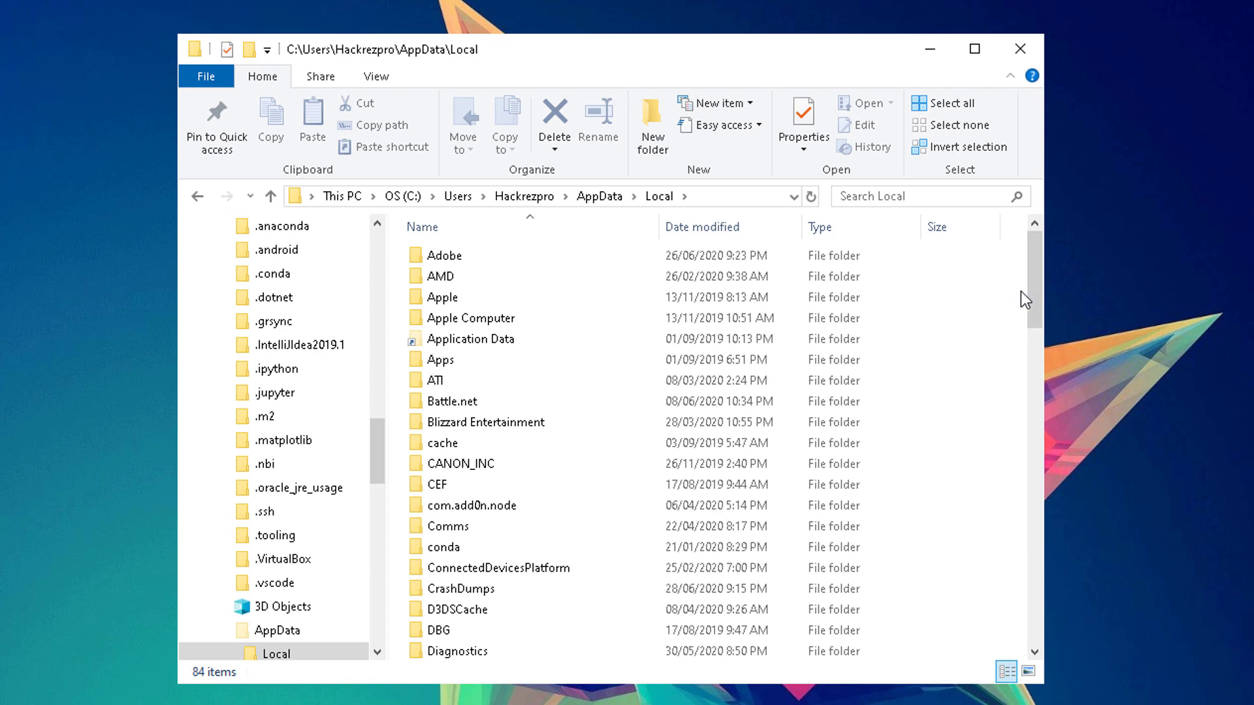
pyautogui.moveTo(1032, 291); pyautogui.dragTo(1017, 618)
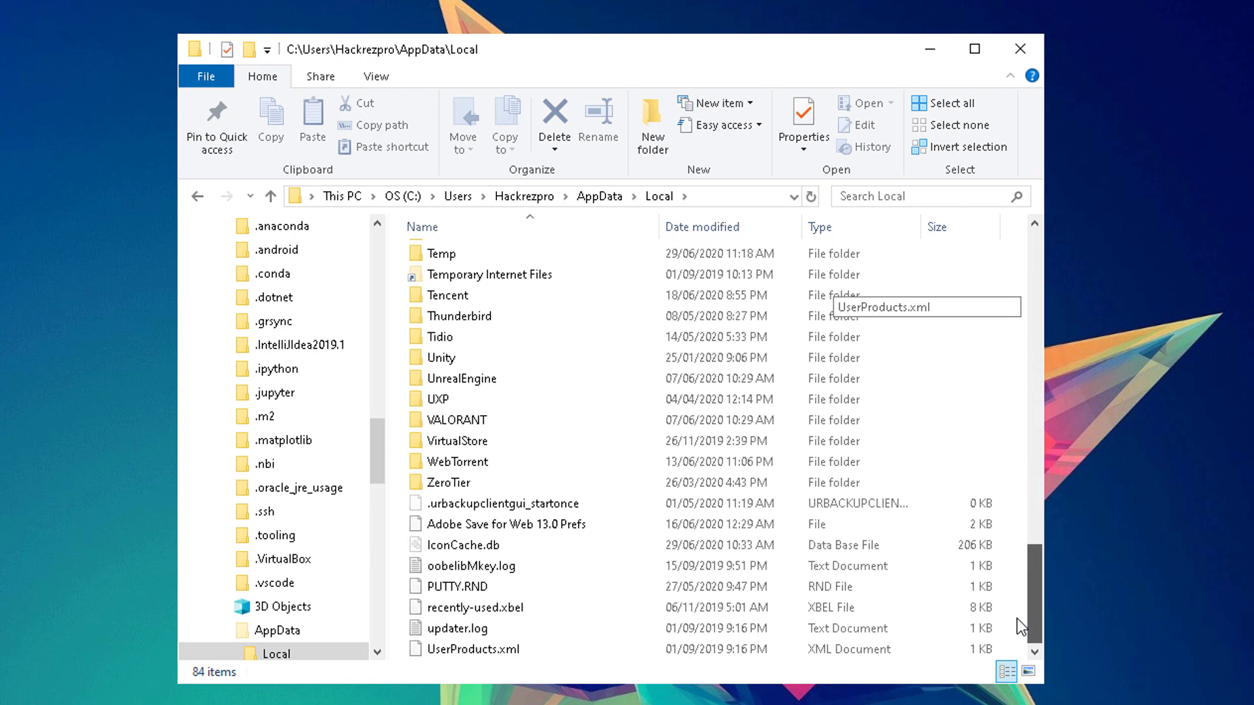
pyautogui.doubleClick(471, 425)
# Open the Saved and Config folders, and go to the Windows subfolder of the folder named with a long ID.
pyautogui.click(430, 264)
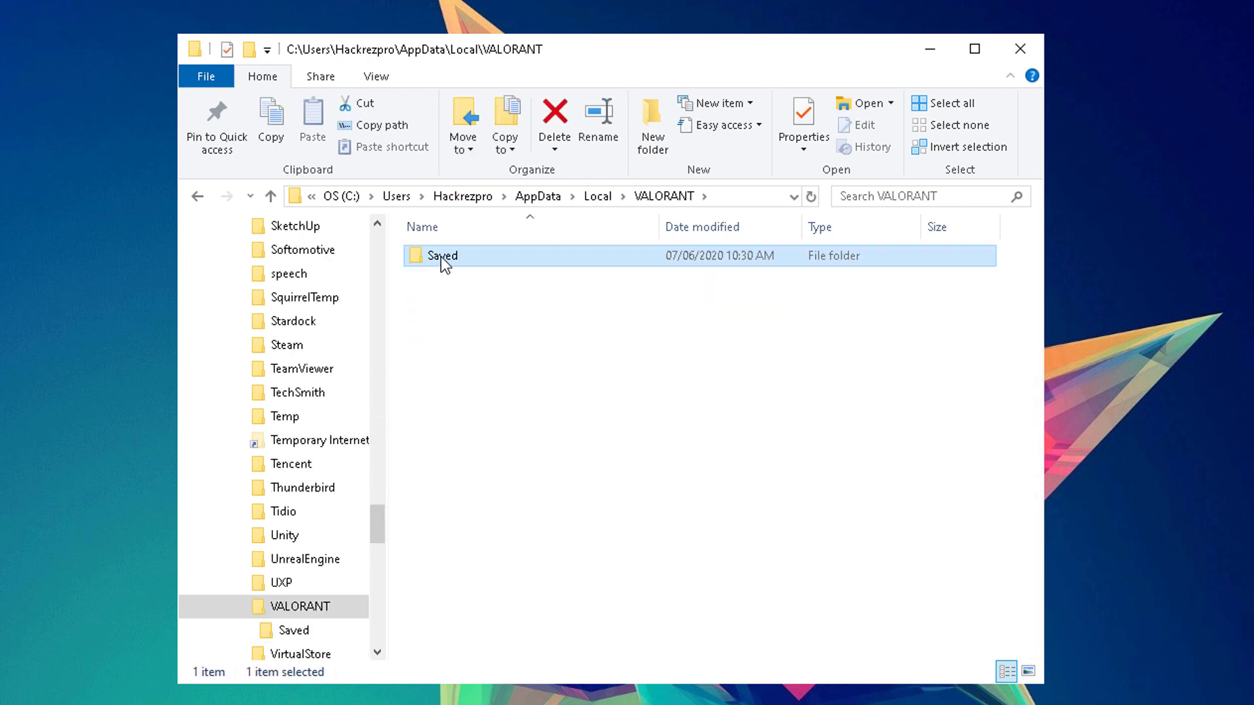
pyautogui.doubleClick(441, 257)
pyautogui.doubleClick(460, 260)
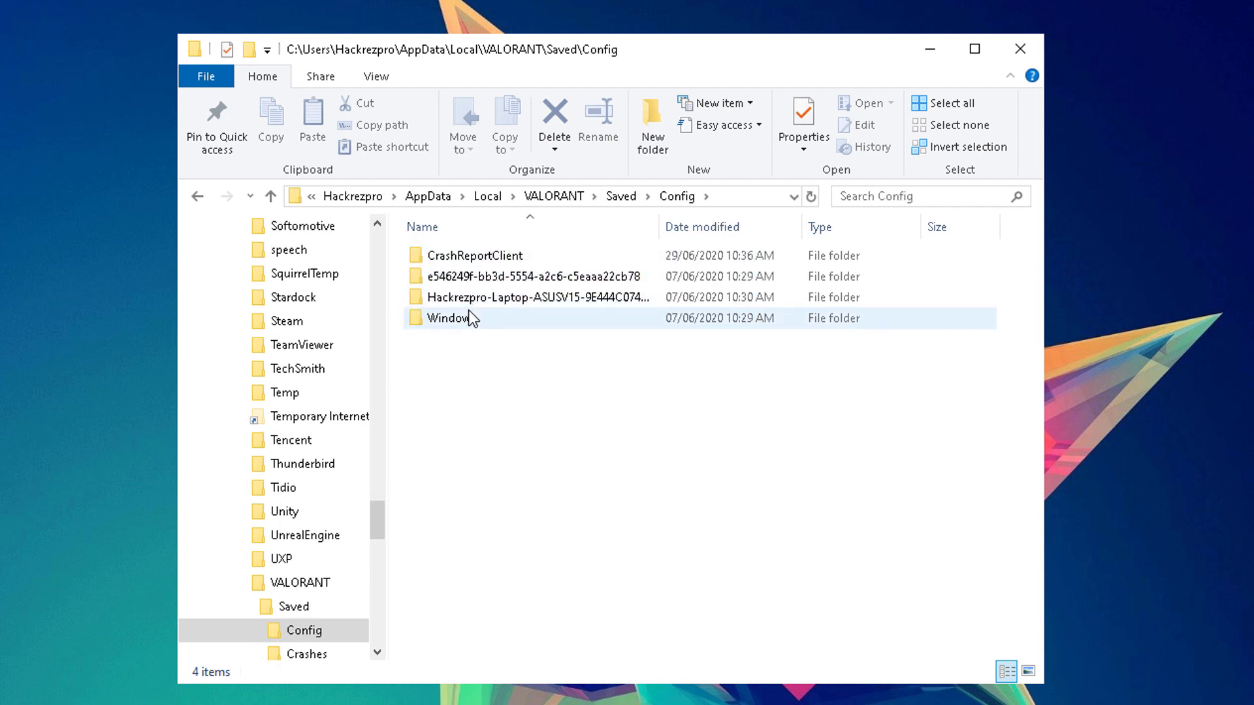
pyautogui.doubleClick(435, 281)
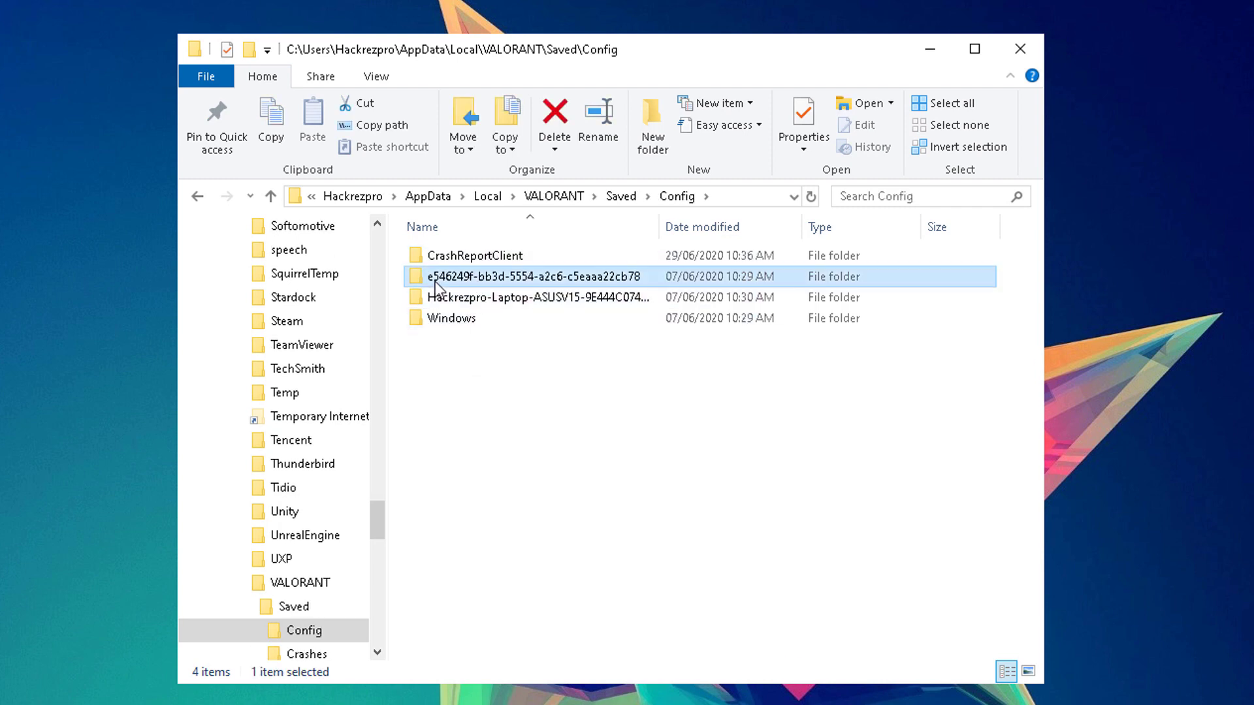
pyautogui.doubleClick(464, 263)
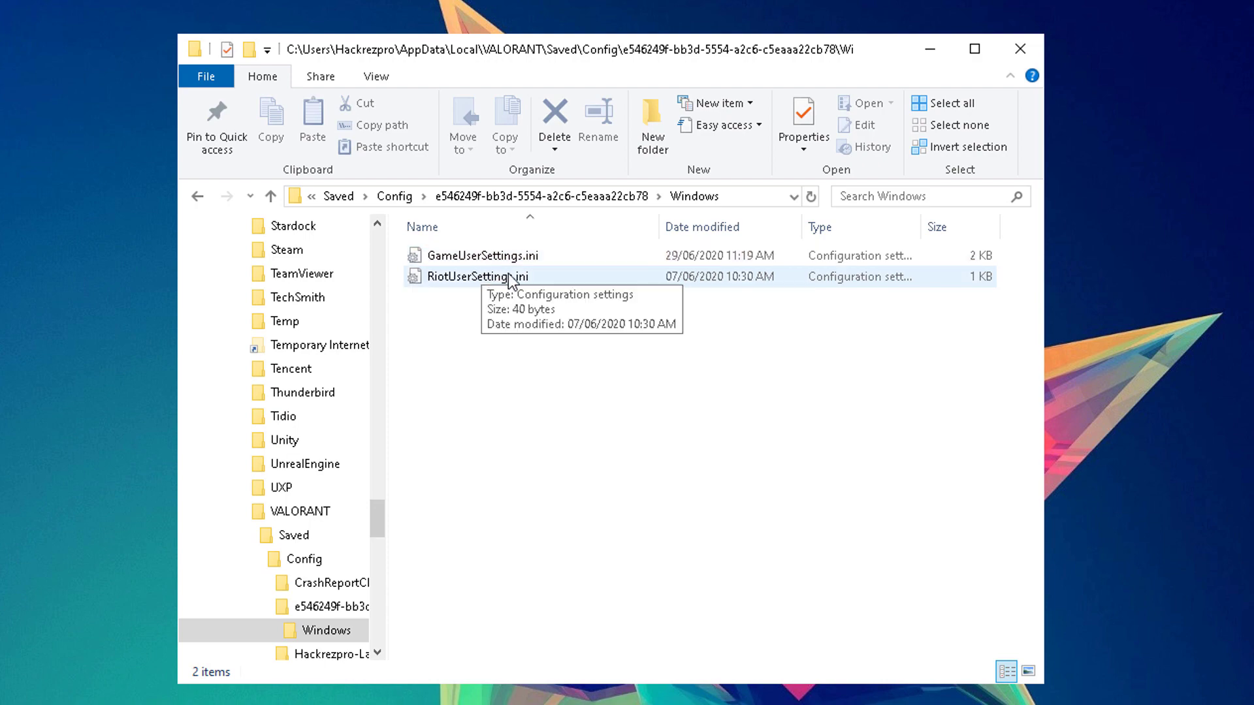
# Open the GameUserSettings.ini file in Notepad.
pyautogui.click(458, 259)
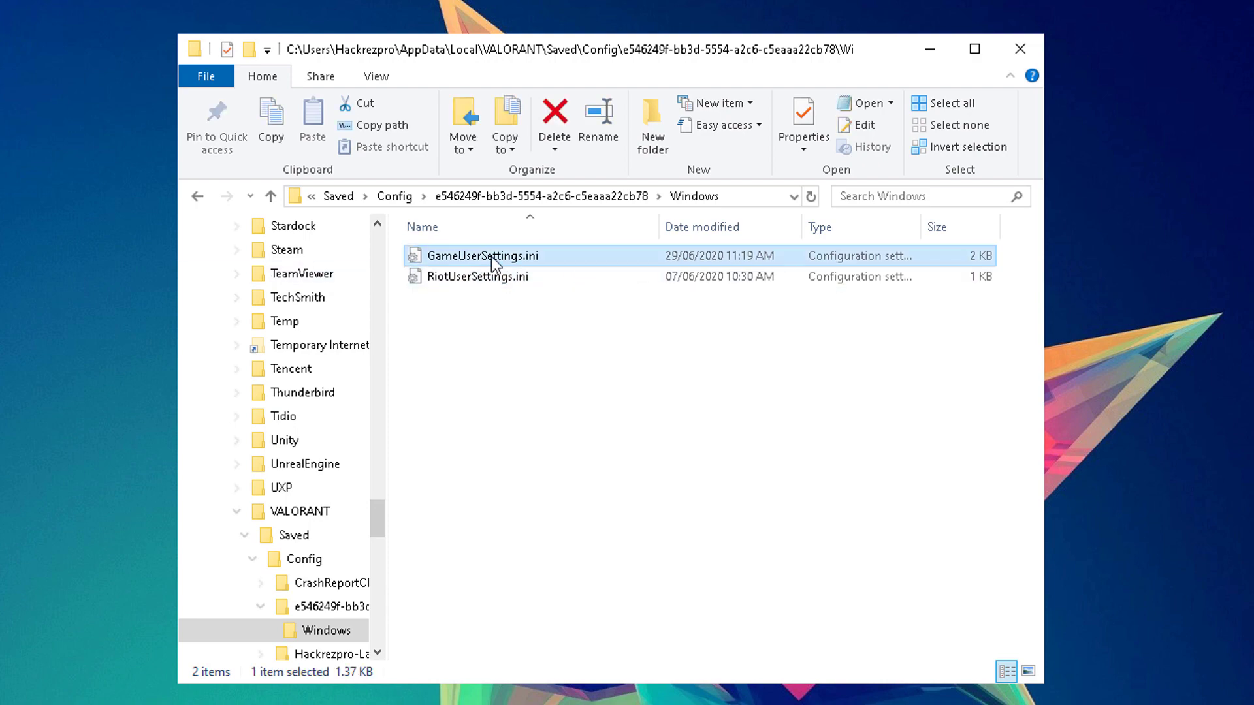
pyautogui.doubleClick(476, 256)
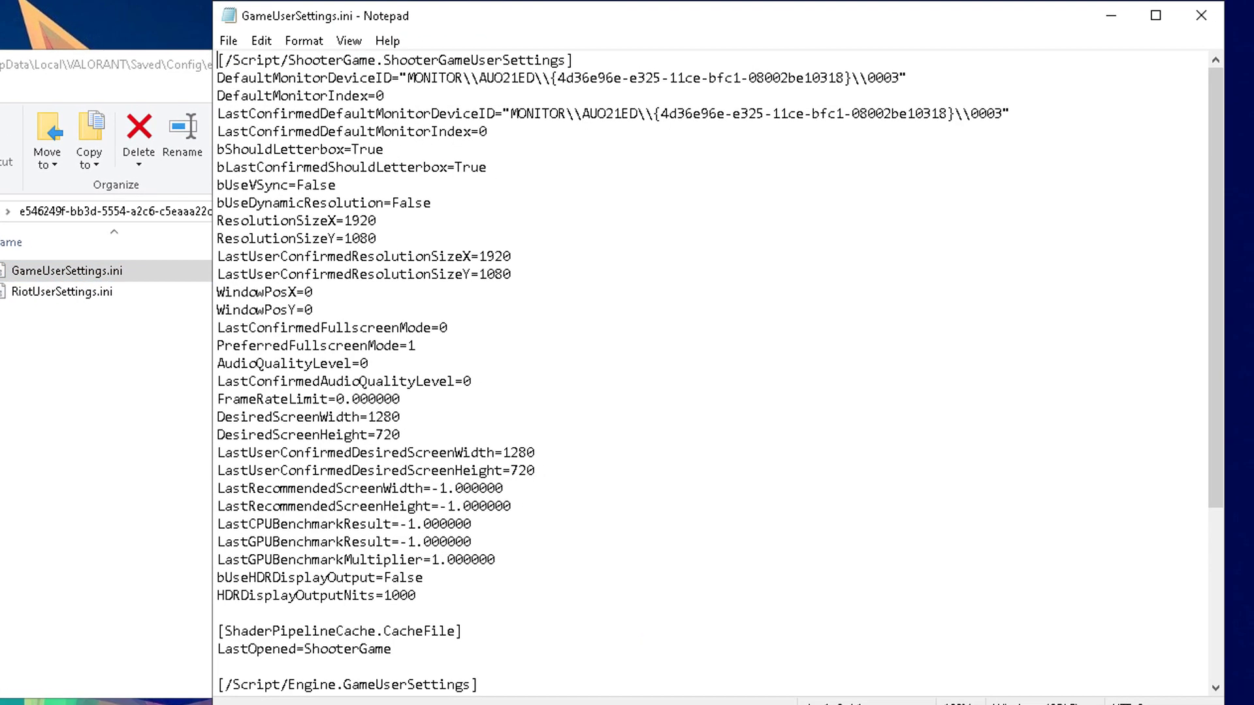
pyautogui.scroll(-5, 410, 446)
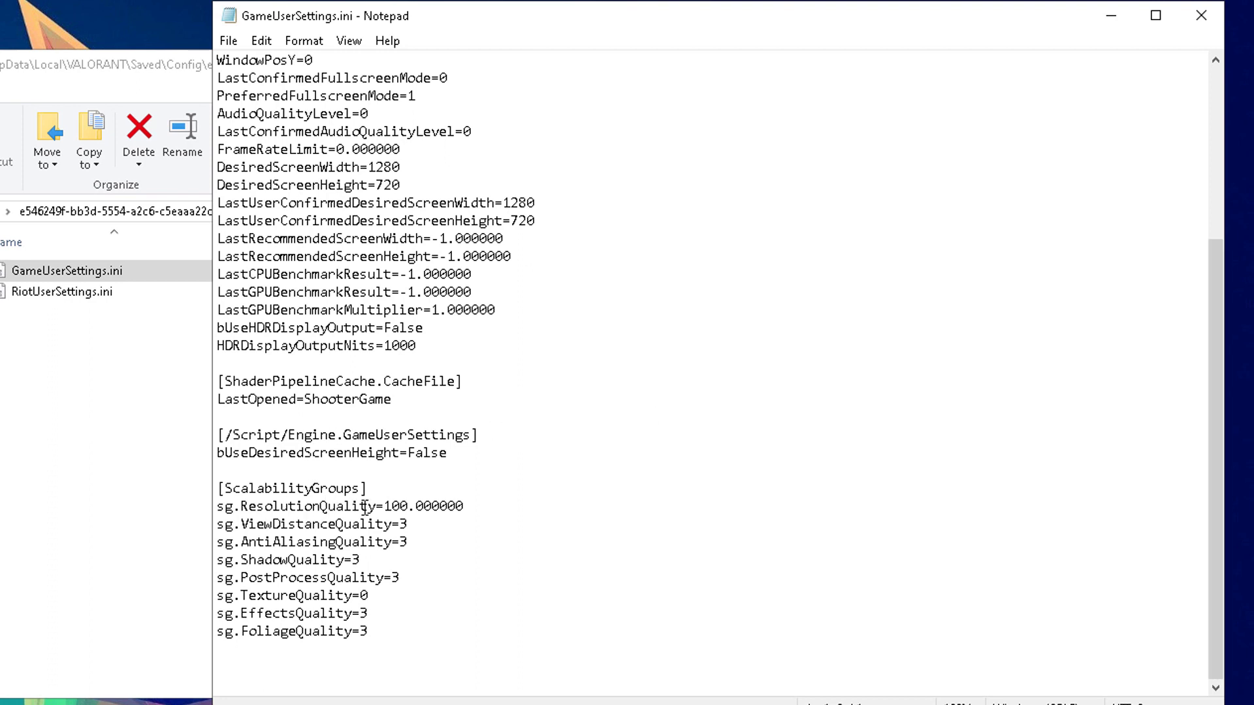
# Set sg.ResolutionQuality to 90 under ScalabilityGroups, then save and close the file.
pyautogui.moveTo(383, 507); pyautogui.dragTo(407, 506)
pyautogui.write('90')
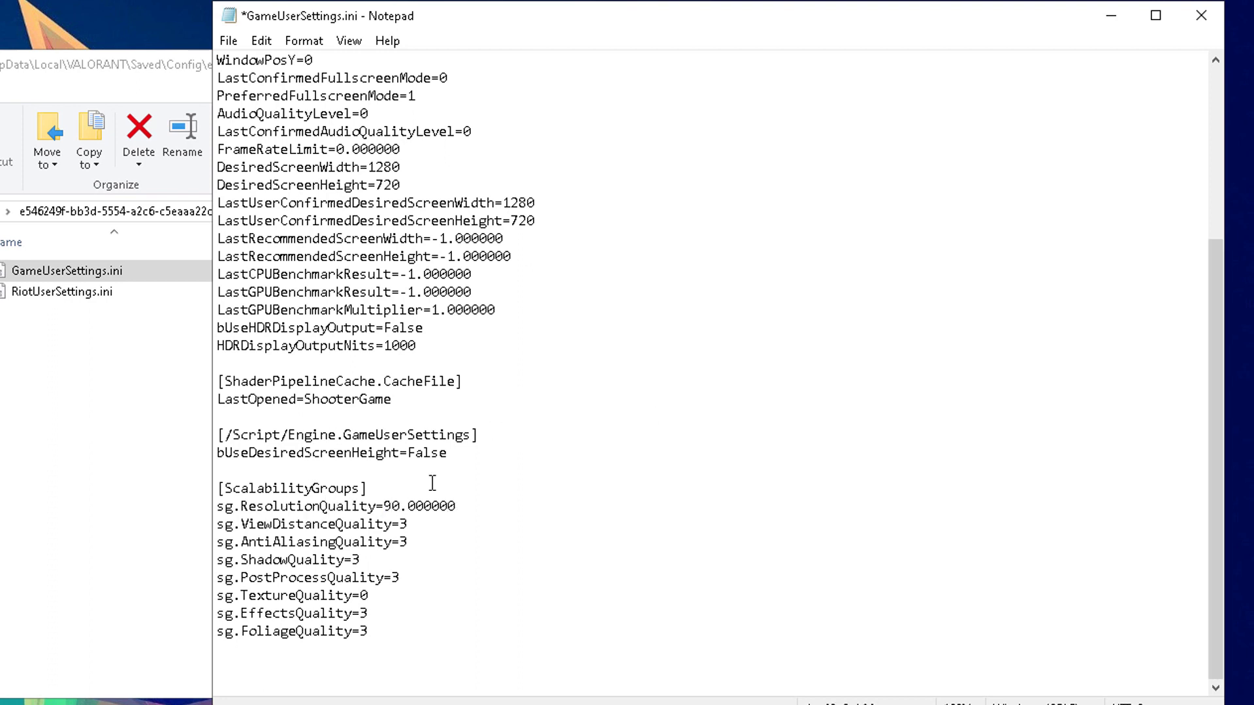
pyautogui.press('BackSpace')
pyautogui.press('BackSpace')
pyautogui.write('85')
pyautogui.press('BackSpace')
pyautogui.press('BackSpace')
pyautogui.write('90')
pyautogui.press('BackSpace')
pyautogui.press('BackSpace')
pyautogui.write('90')
pyautogui.hotkey('ctrl', 's')
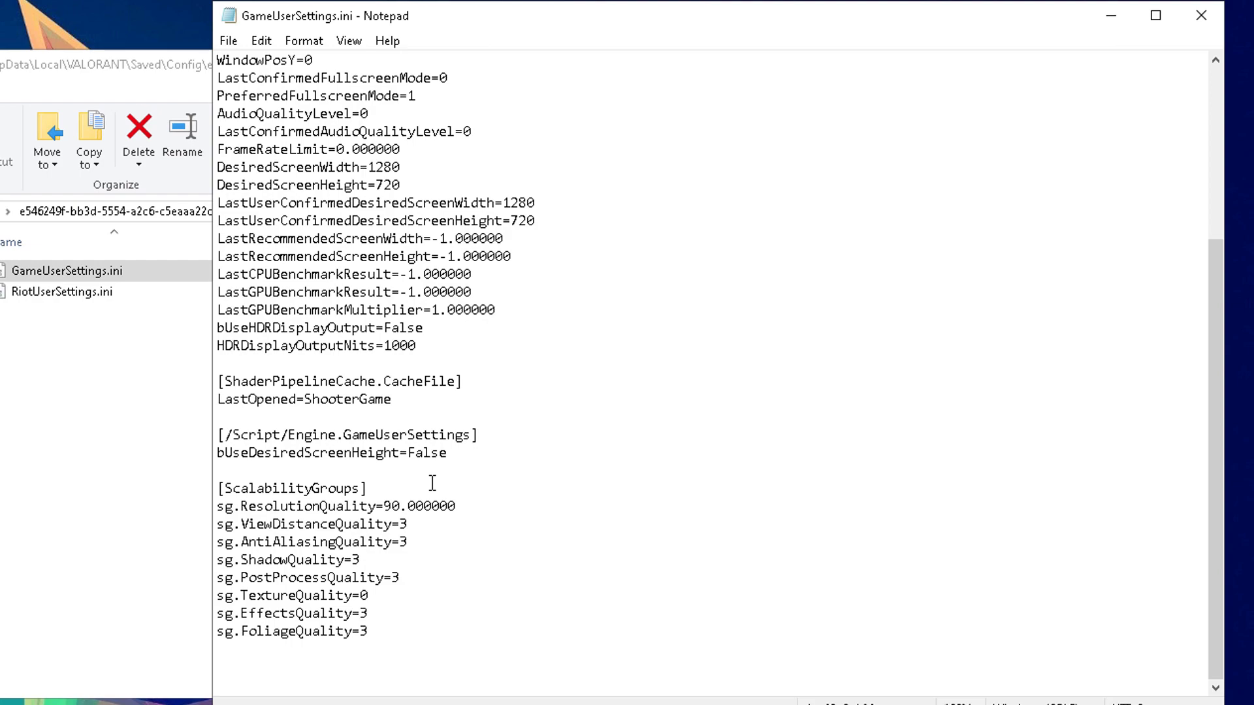
pyautogui.click(1201, 15)
# Revisit the location of GameUserSettings.ini from the Config folder and return to Config.
pyautogui.hotkey('alt', 'Up')
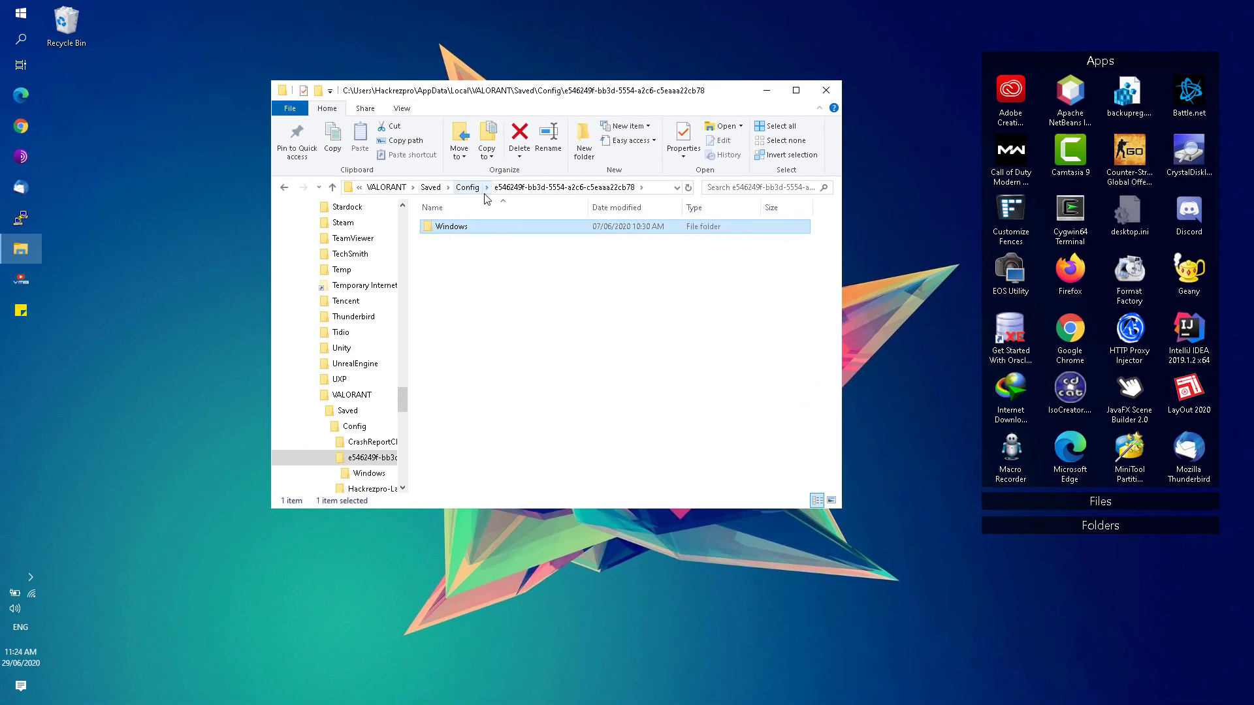
pyautogui.click(468, 188)
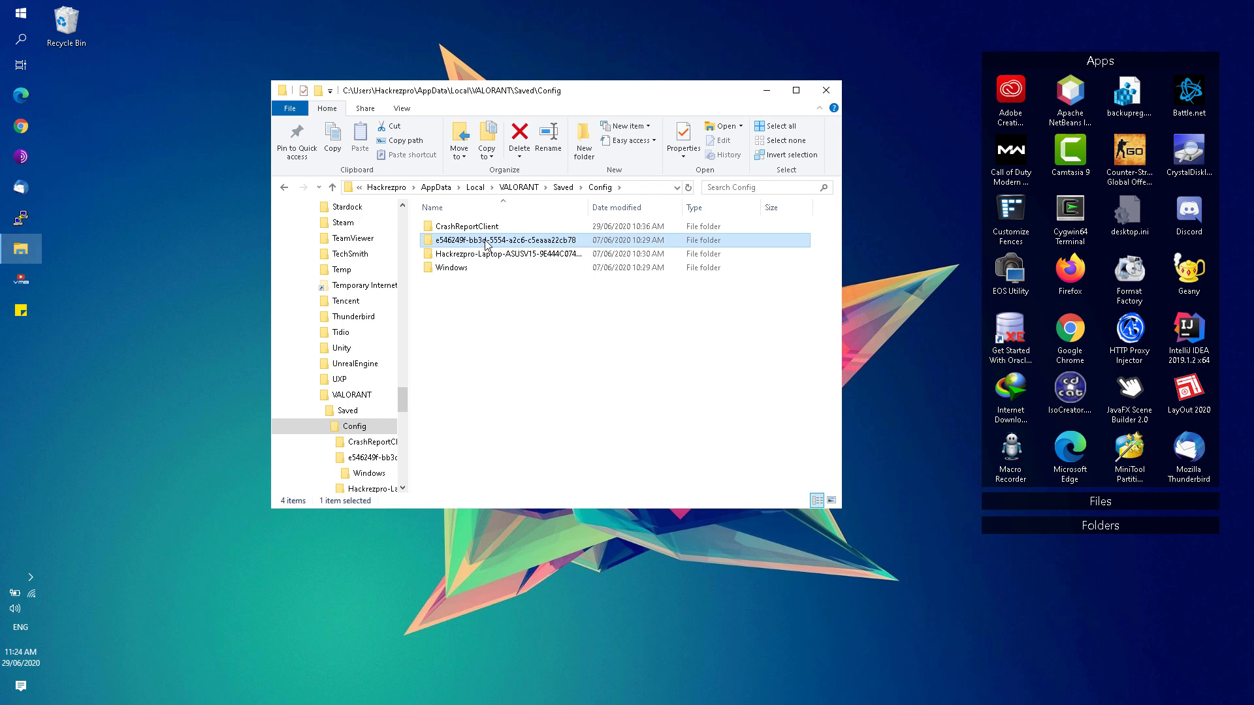
pyautogui.click(504, 299)
pyautogui.doubleClick(447, 241)
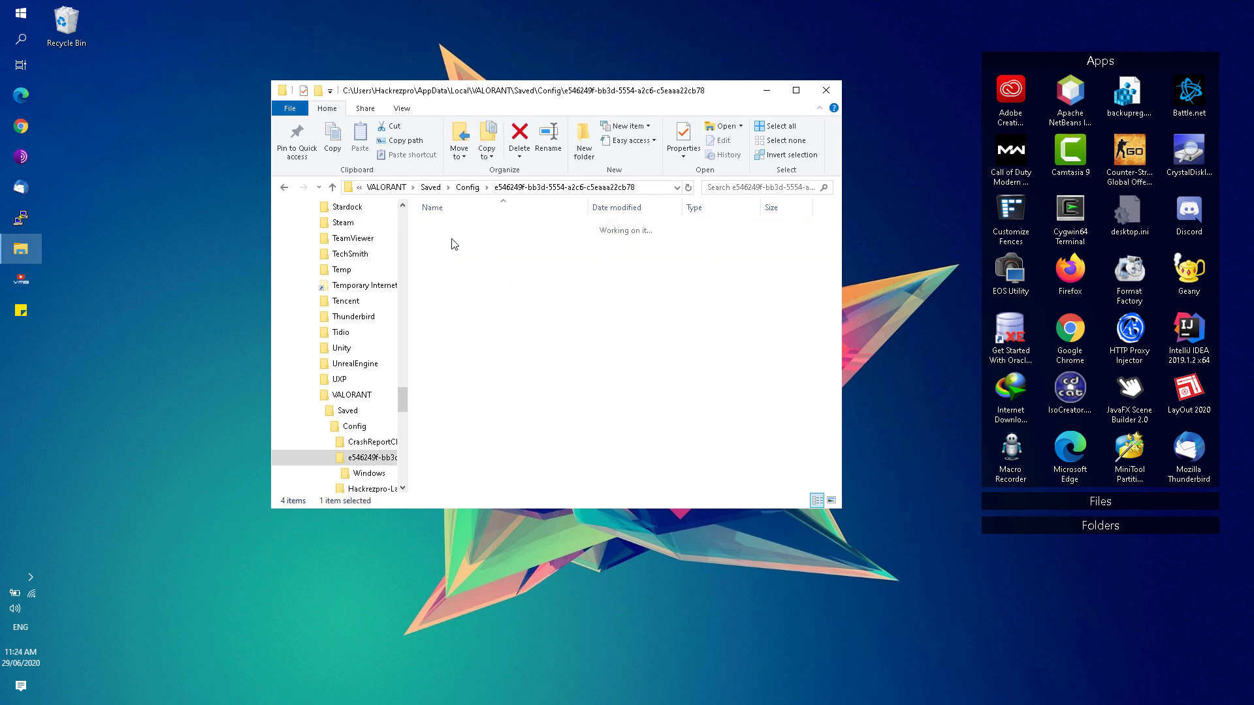
pyautogui.doubleClick(457, 240)
pyautogui.click(467, 227)
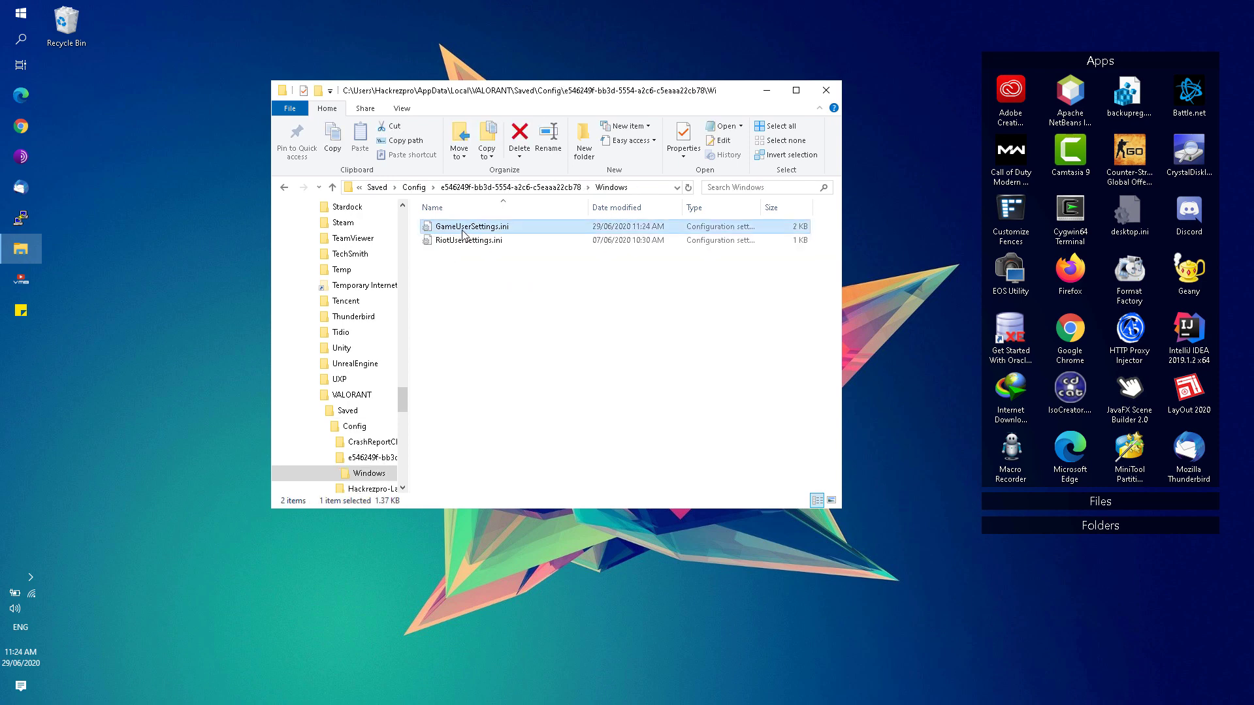
pyautogui.click(414, 188)
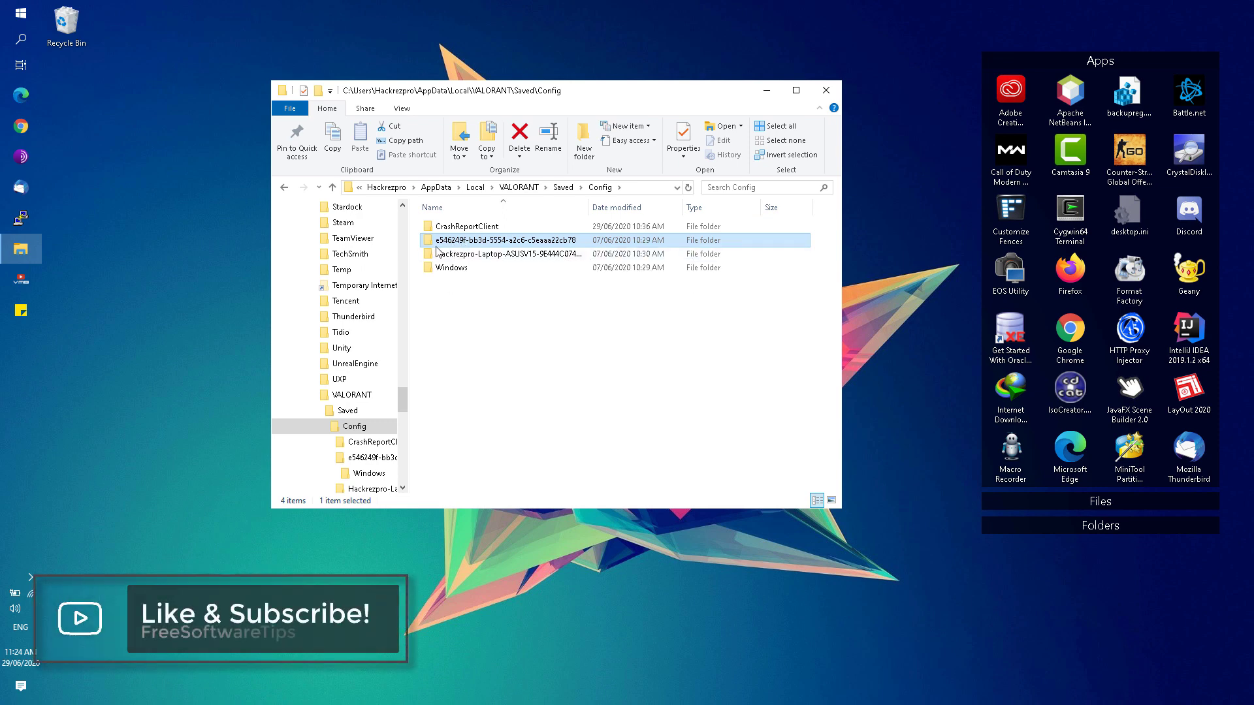